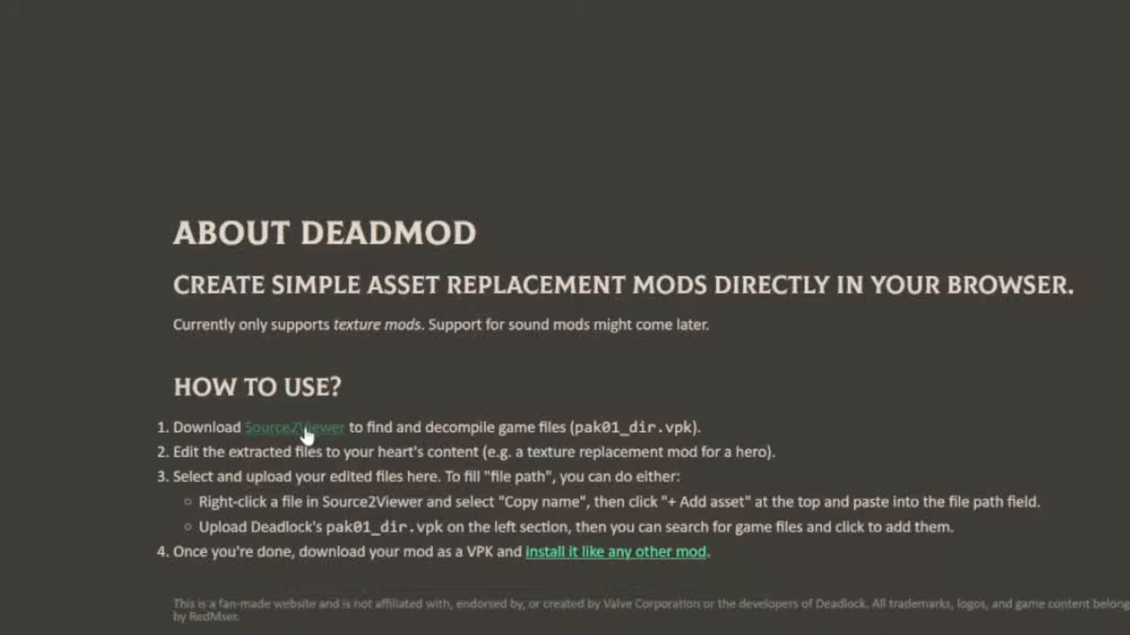
Follow the Source2Viewer download link, launch Source 2 Viewer and load pak01_dir.vpk from Deadlock's game/citadel folder
{"action": "left_click", "coordinate": [306, 437]}
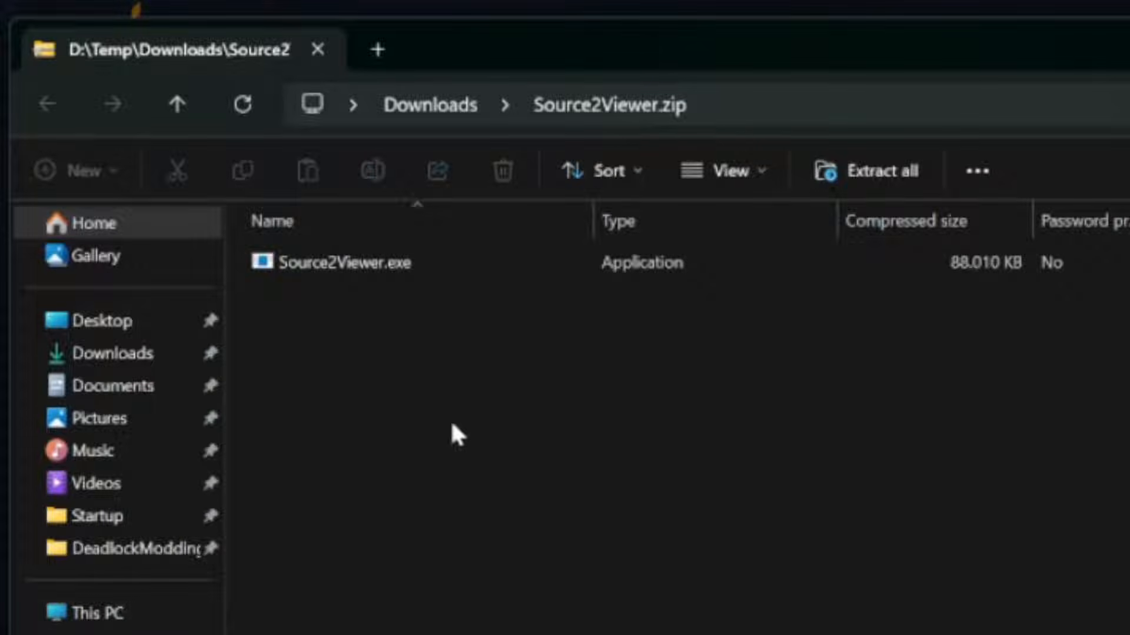
{"action": "double_click", "coordinate": [344, 262]}
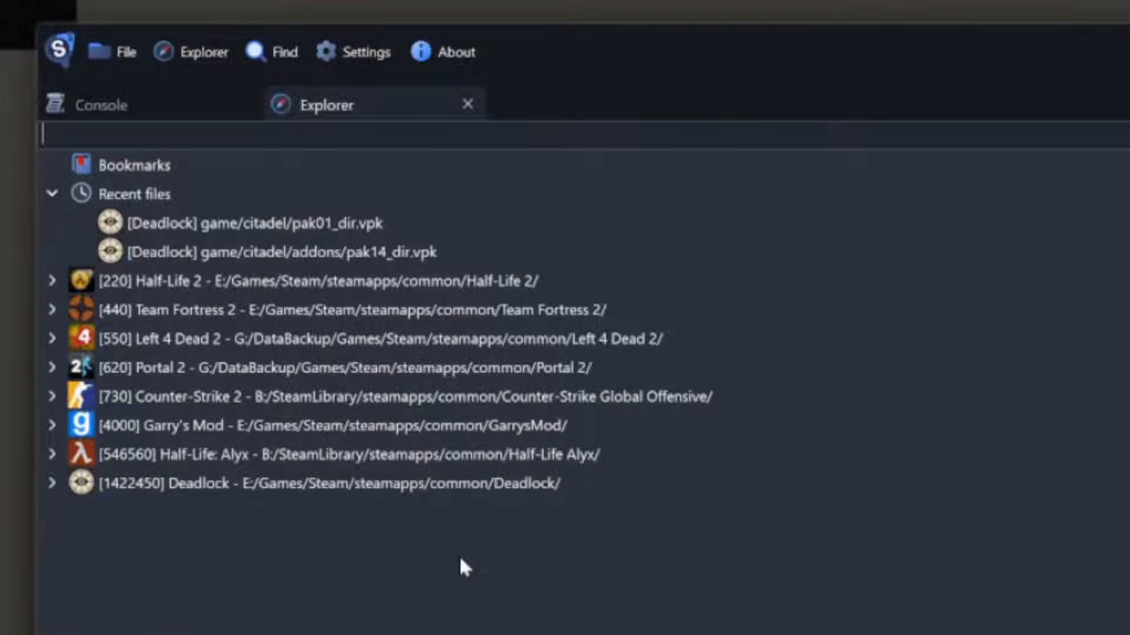
{"action": "left_click", "coordinate": [113, 50]}
{"action": "left_click", "coordinate": [133, 90]}
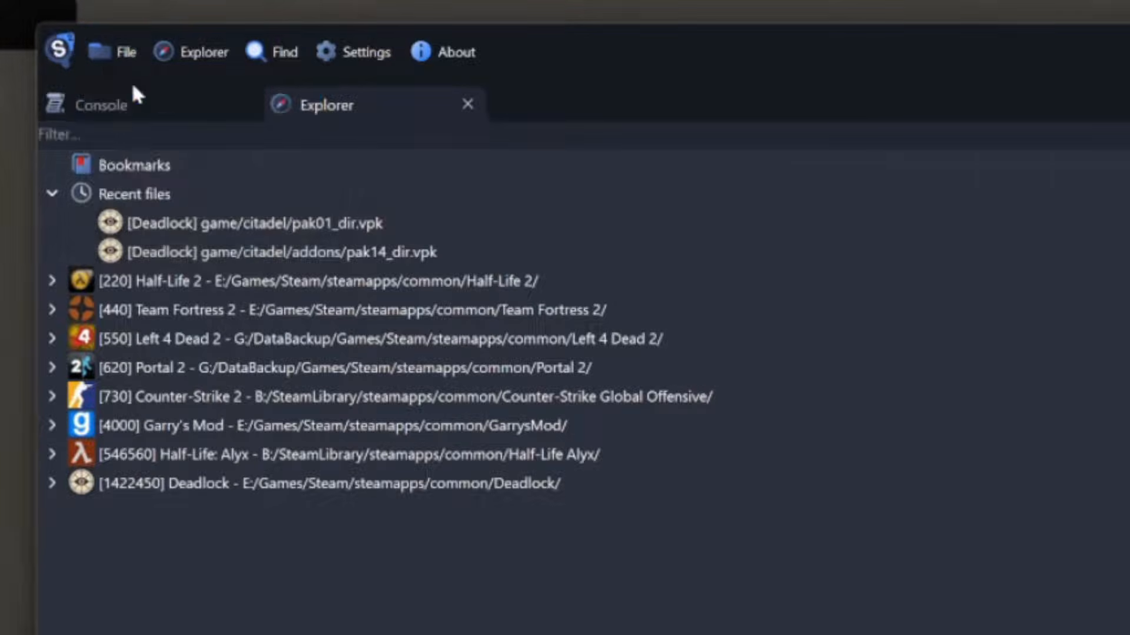
{"action": "scroll", "coordinate": [614, 406], "scroll_direction": "down", "scroll_amount": 20}
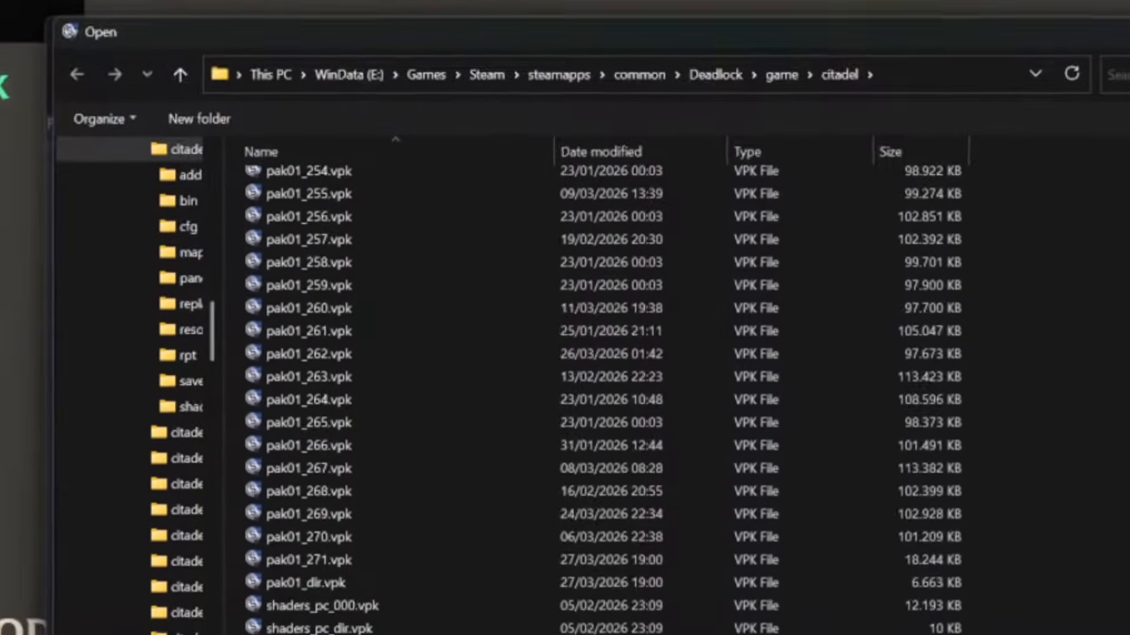
{"action": "left_click", "coordinate": [302, 582]}
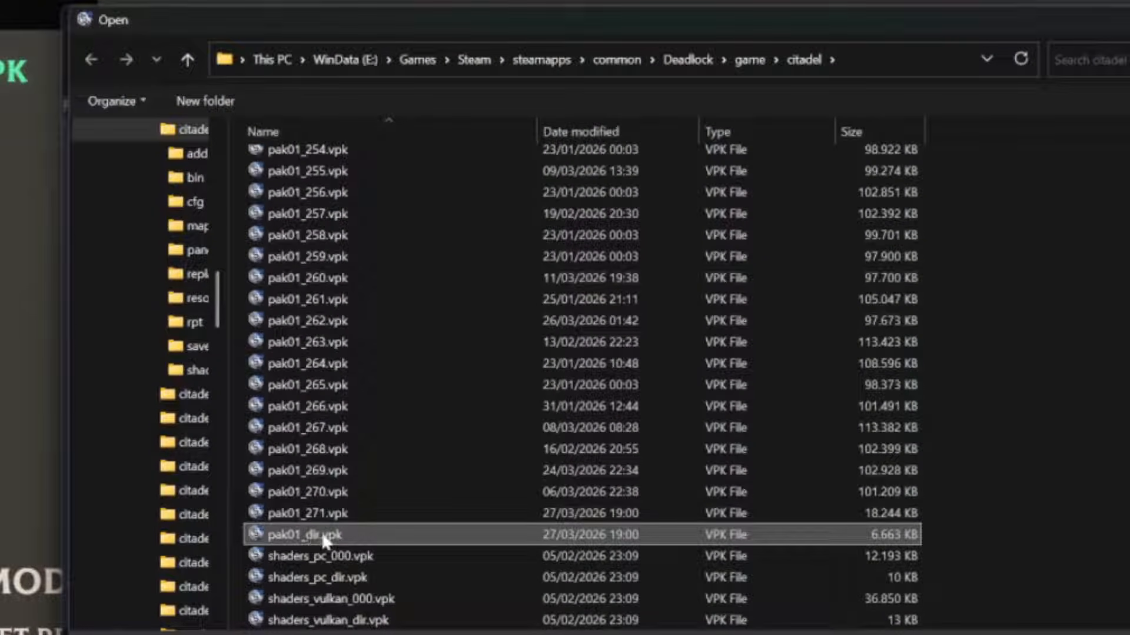
{"action": "double_click", "coordinate": [323, 537]}
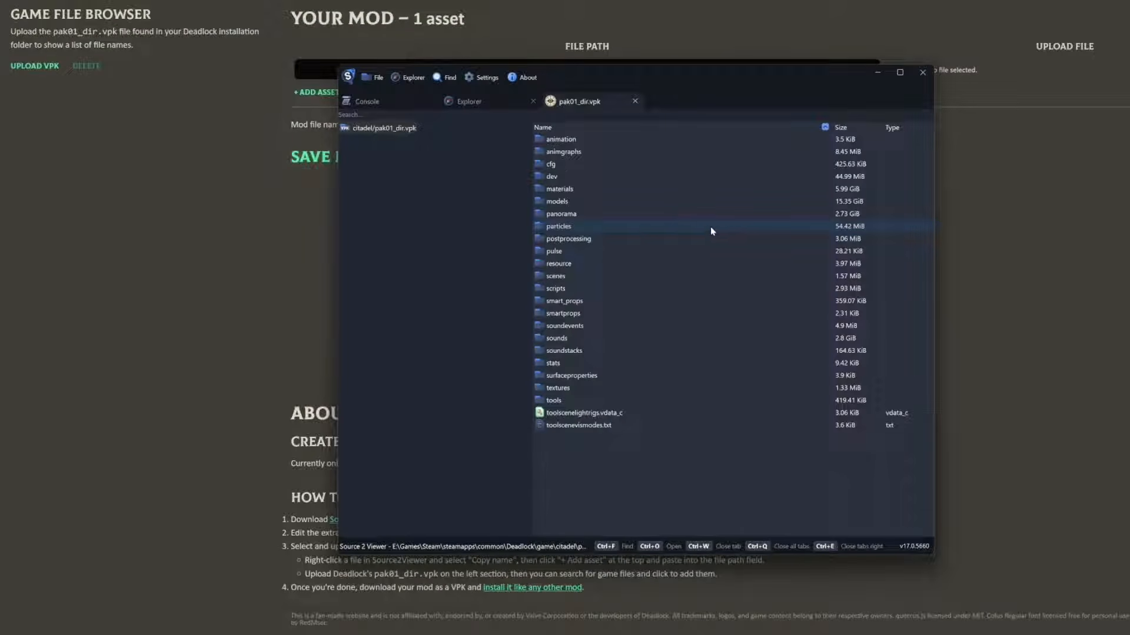
Browse the package to models/heroes_wip/ivy and open the ivy.vmdl_c model
{"action": "double_click", "coordinate": [565, 202]}
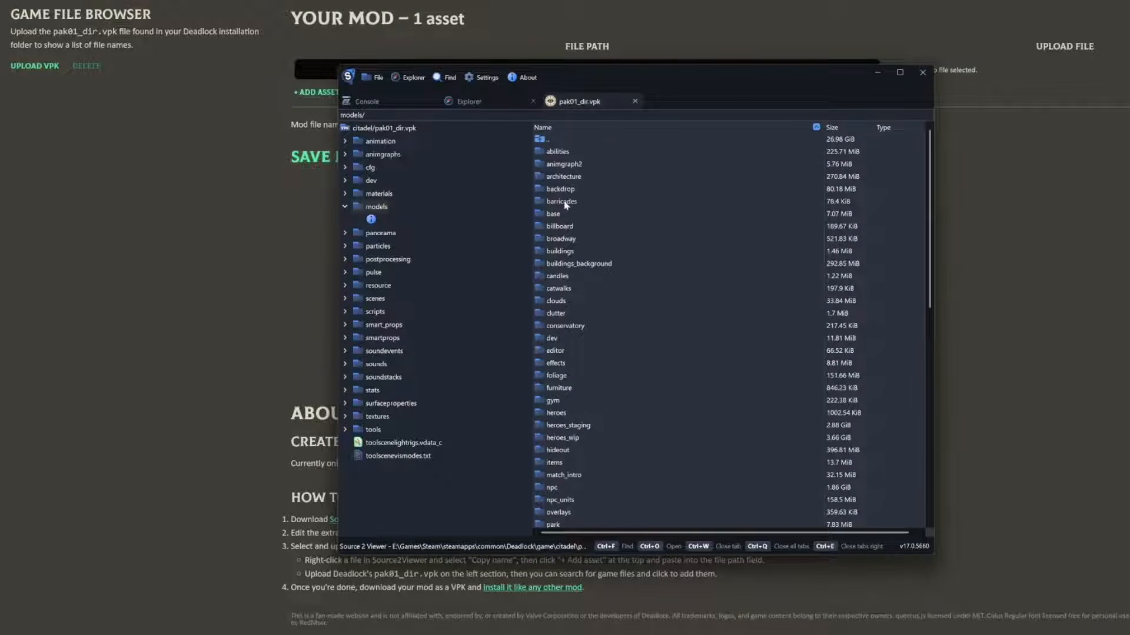
{"action": "left_click", "coordinate": [609, 440]}
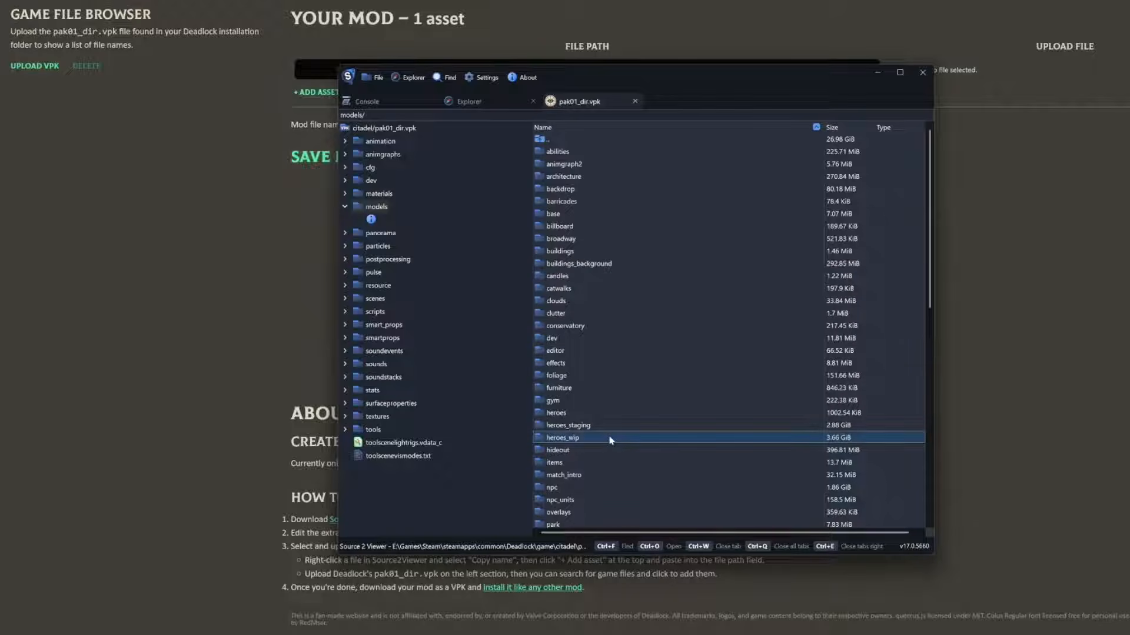
{"action": "double_click", "coordinate": [575, 442]}
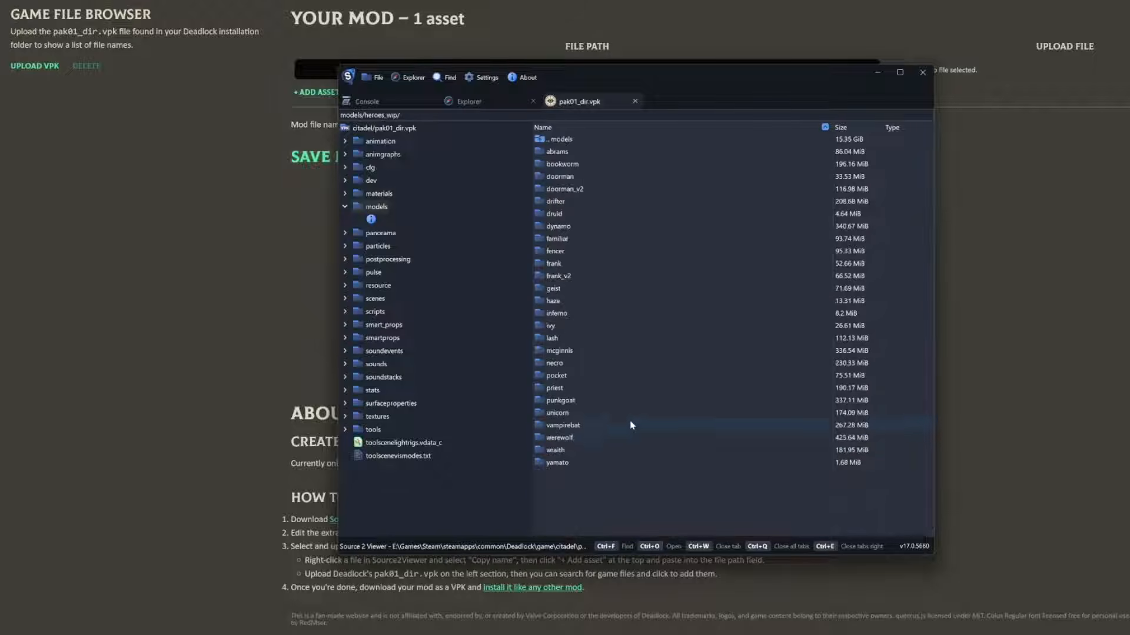
{"action": "left_click", "coordinate": [553, 327]}
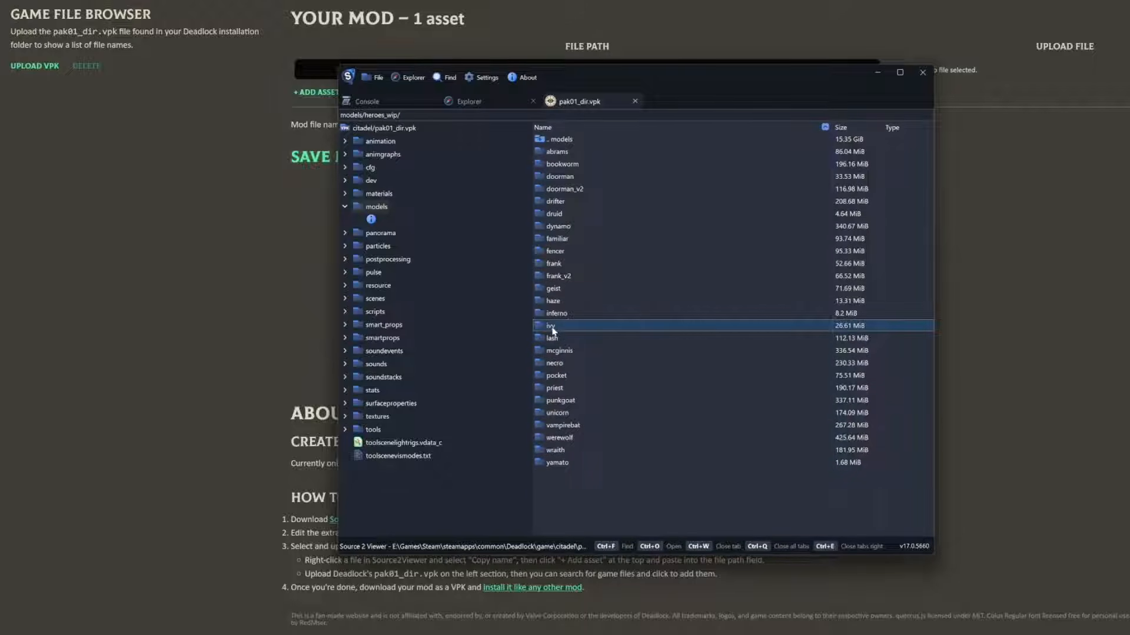
{"action": "double_click", "coordinate": [553, 328]}
{"action": "double_click", "coordinate": [568, 166]}
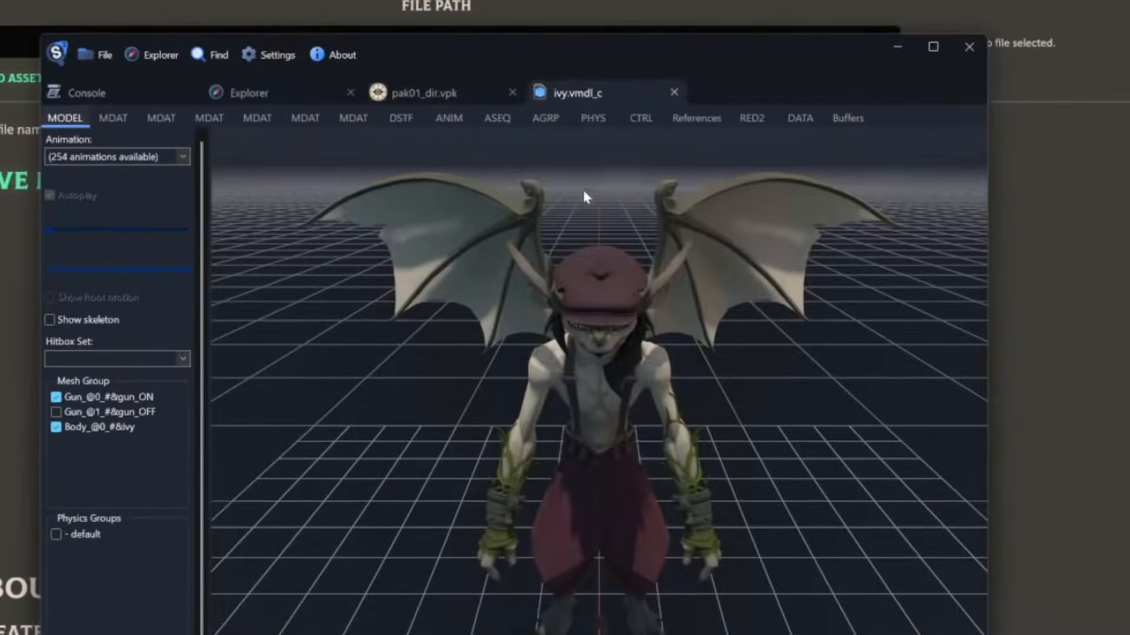
List the materials and models that the ivy model references and open the ivy_gearv3.vmat material
{"action": "left_click", "coordinate": [705, 118]}
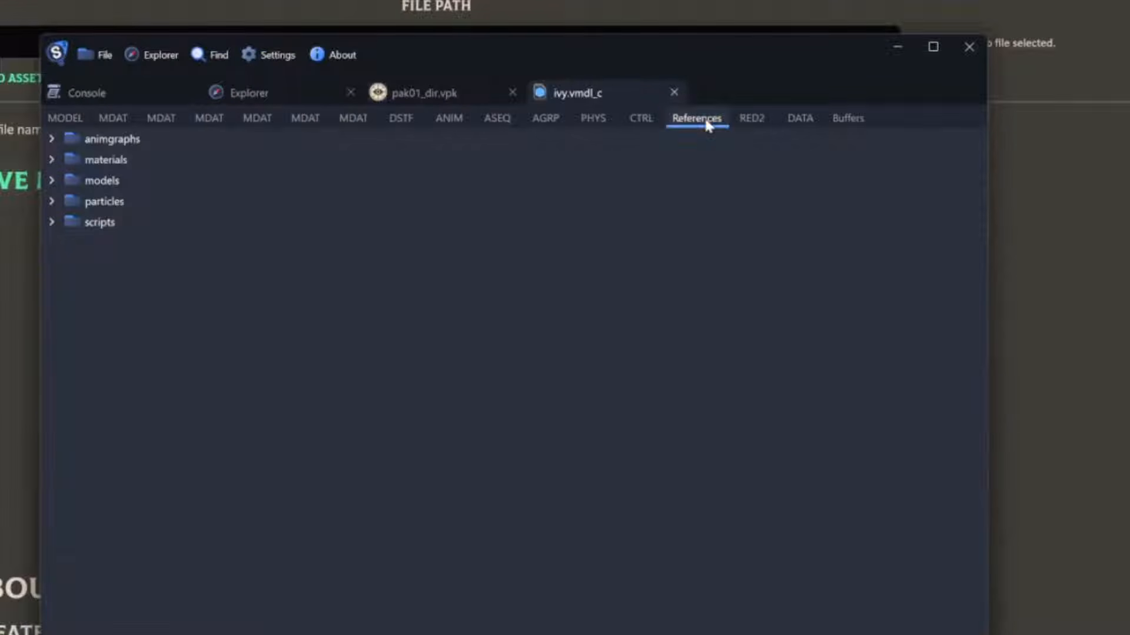
{"action": "left_click", "coordinate": [51, 159]}
{"action": "left_click", "coordinate": [52, 201]}
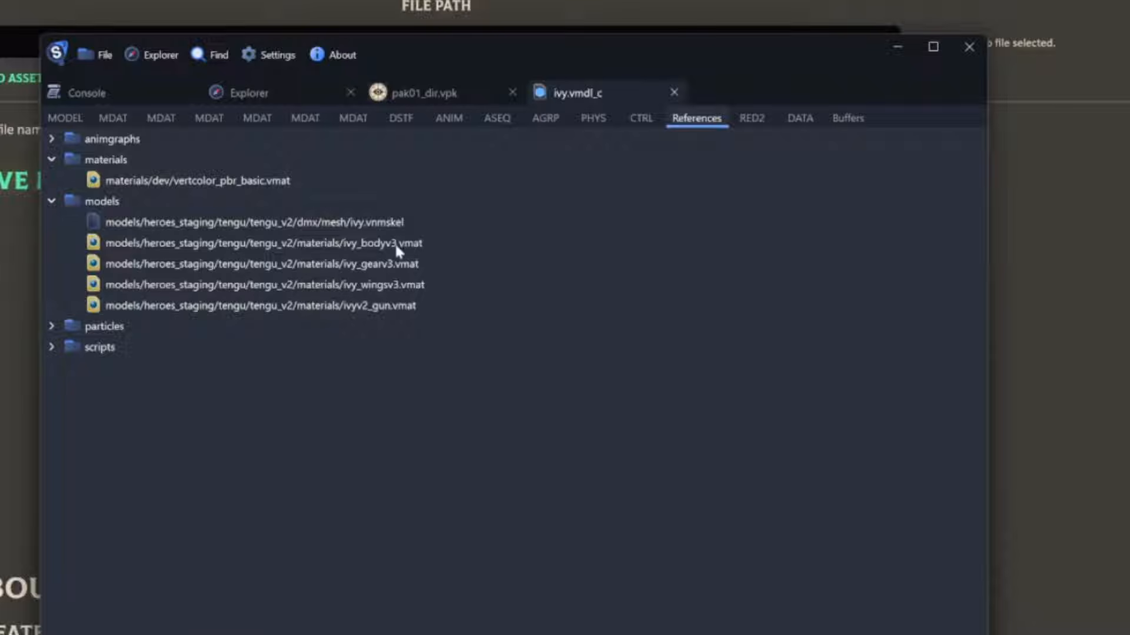
{"action": "left_click", "coordinate": [361, 270]}
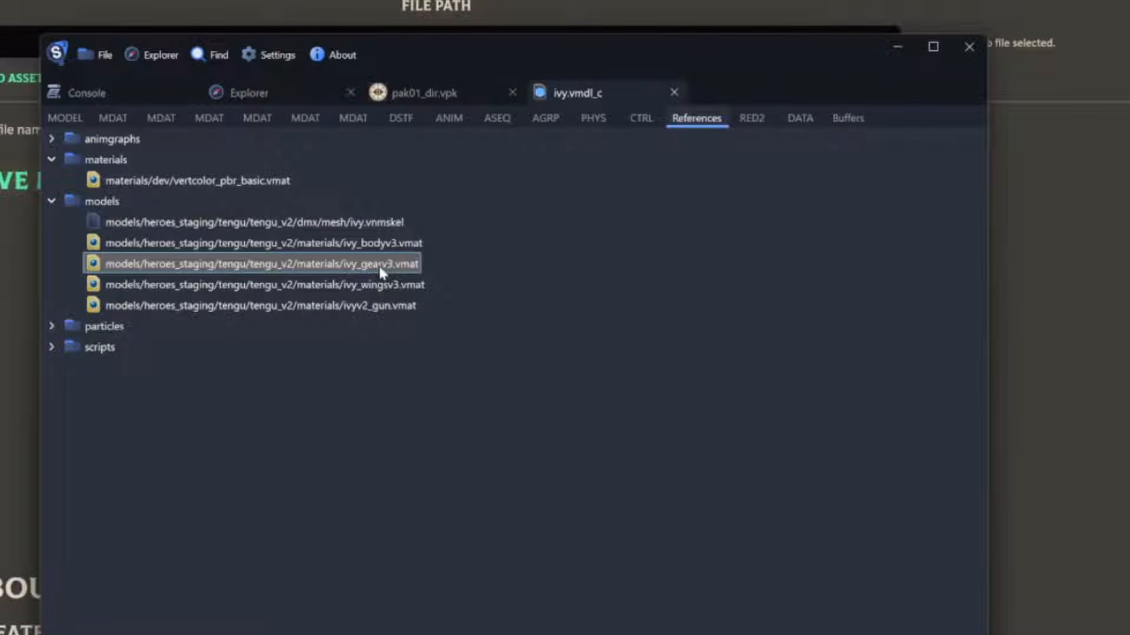
{"action": "double_click", "coordinate": [381, 271]}
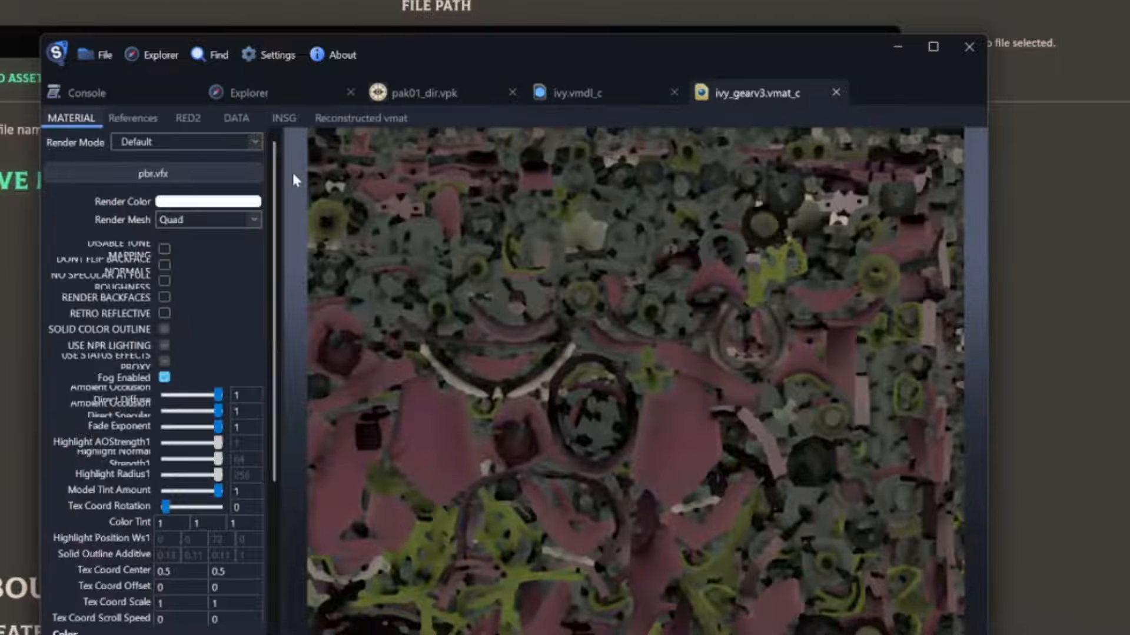
List the files referenced by the ivy_gearv3 material and open the ivy_gearv3_color_png_8bc65270.vtex texture
{"action": "left_click", "coordinate": [138, 115]}
{"action": "left_click", "coordinate": [52, 159]}
{"action": "left_click", "coordinate": [52, 138]}
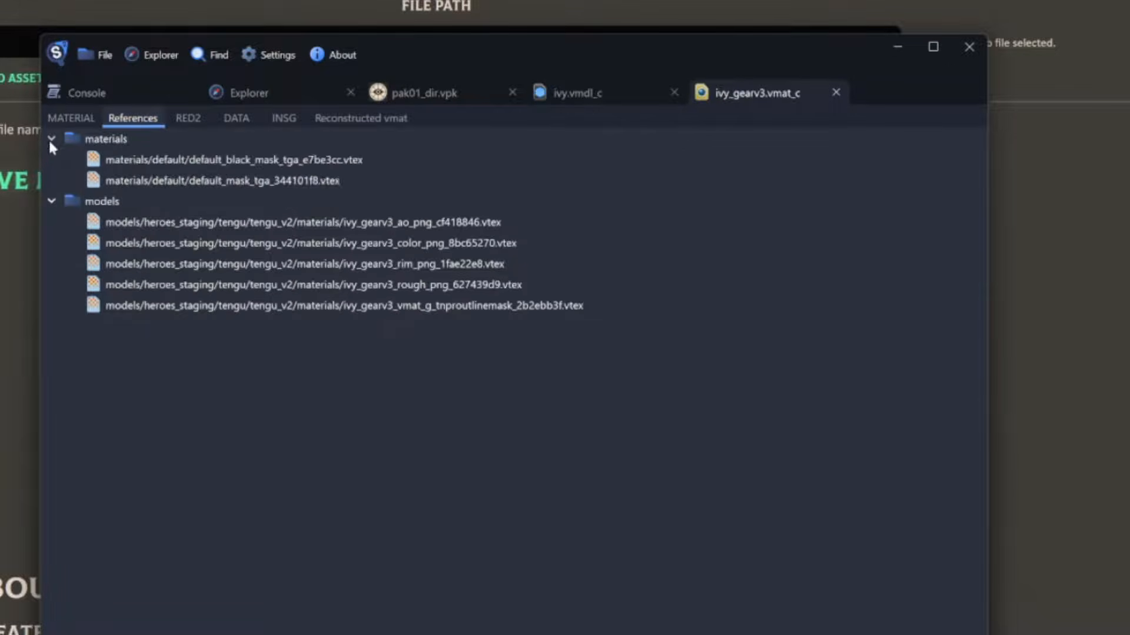
{"action": "left_click", "coordinate": [377, 245]}
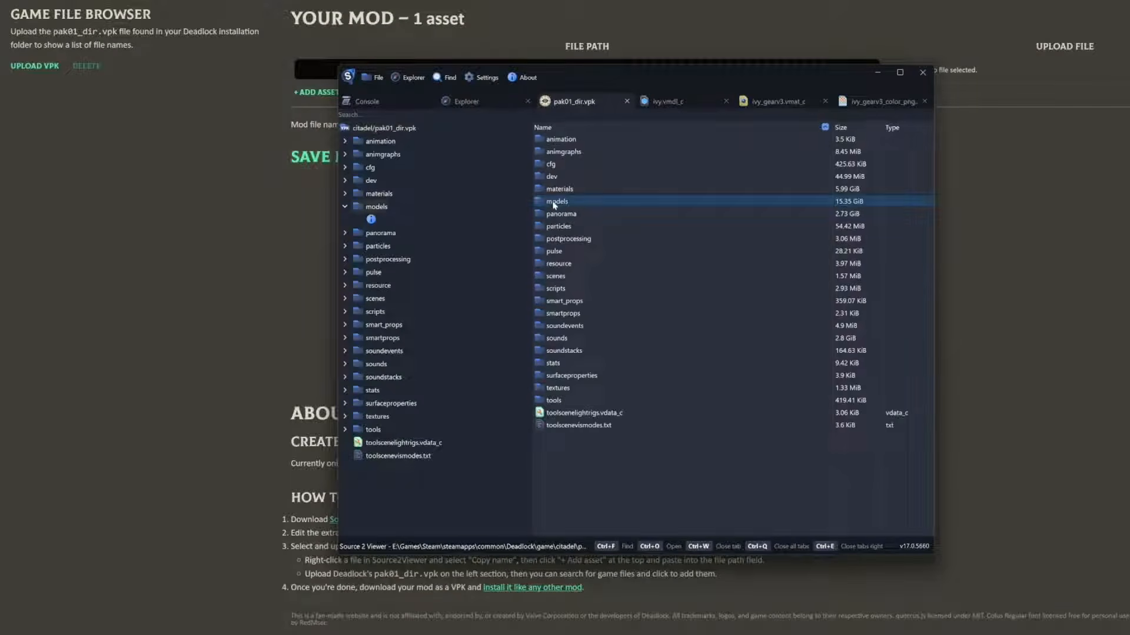
In pak01_dir.vpk, browse to models/heroes_staging/tengu/tengu_v2/materials and preview the ivy_gearv3_color texture before returning to the folder listing
{"action": "double_click", "coordinate": [552, 202]}
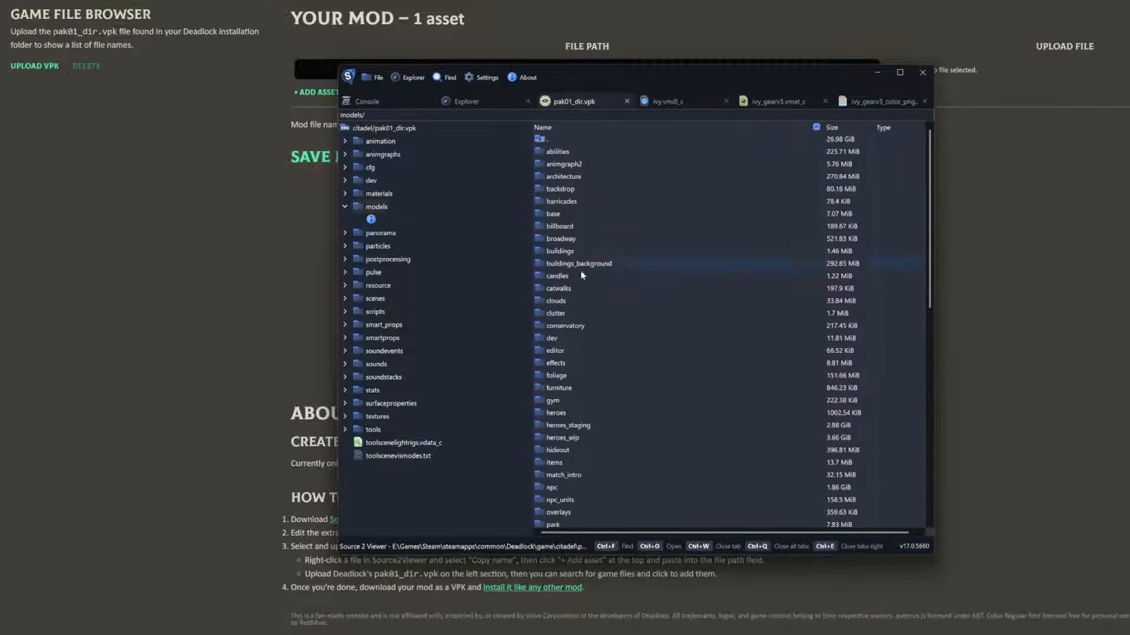
{"action": "double_click", "coordinate": [591, 425]}
{"action": "double_click", "coordinate": [597, 399]}
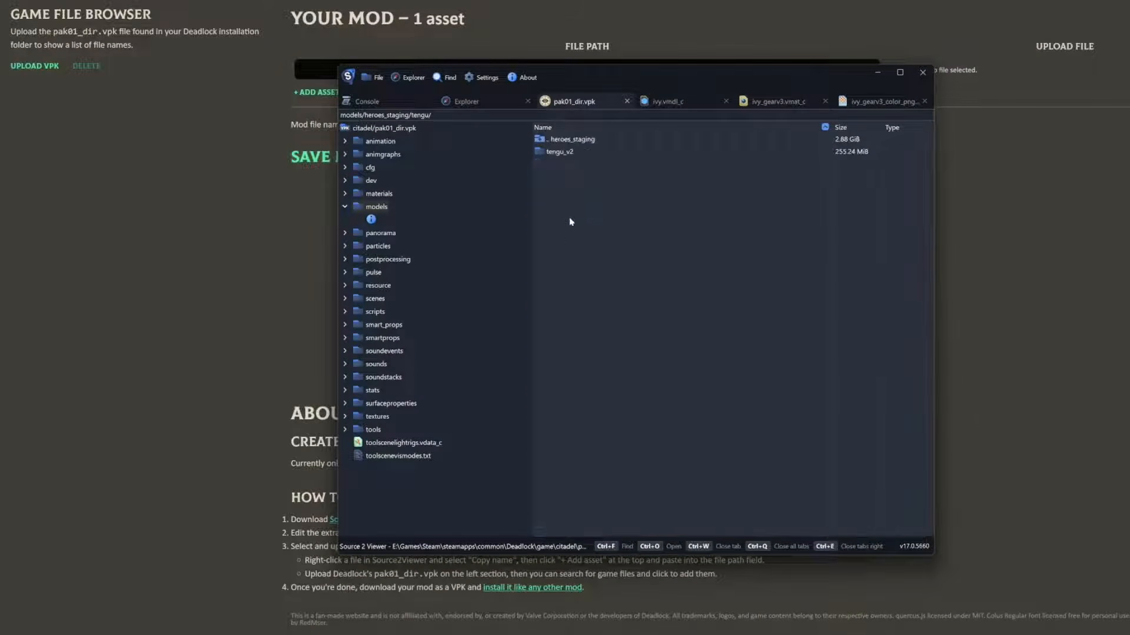
{"action": "double_click", "coordinate": [558, 152]}
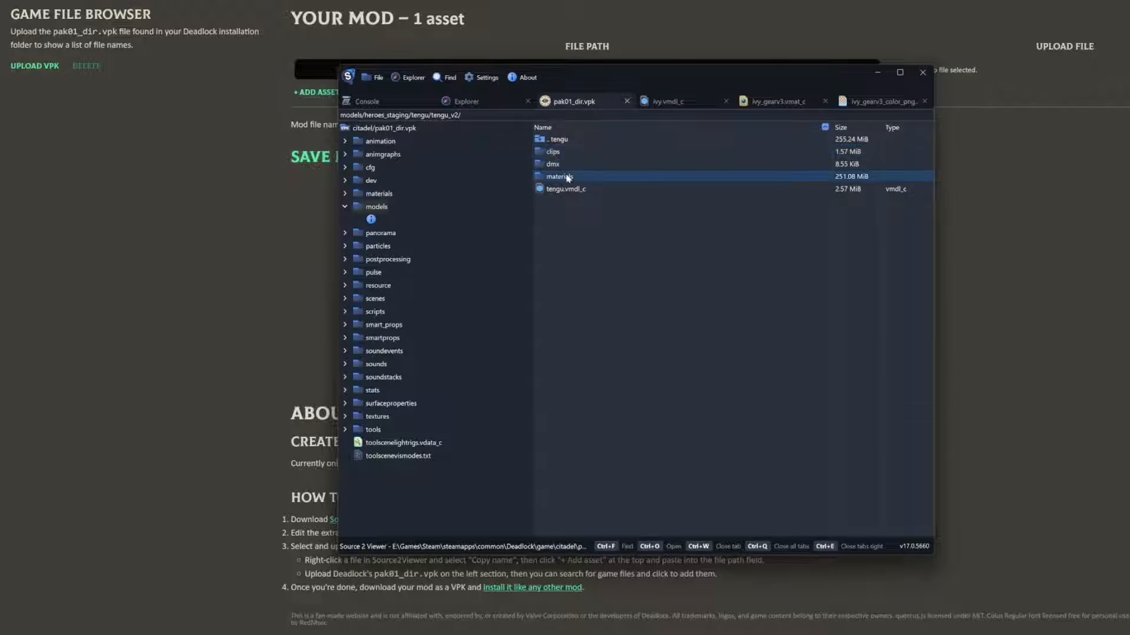
{"action": "double_click", "coordinate": [559, 177]}
{"action": "double_click", "coordinate": [601, 352]}
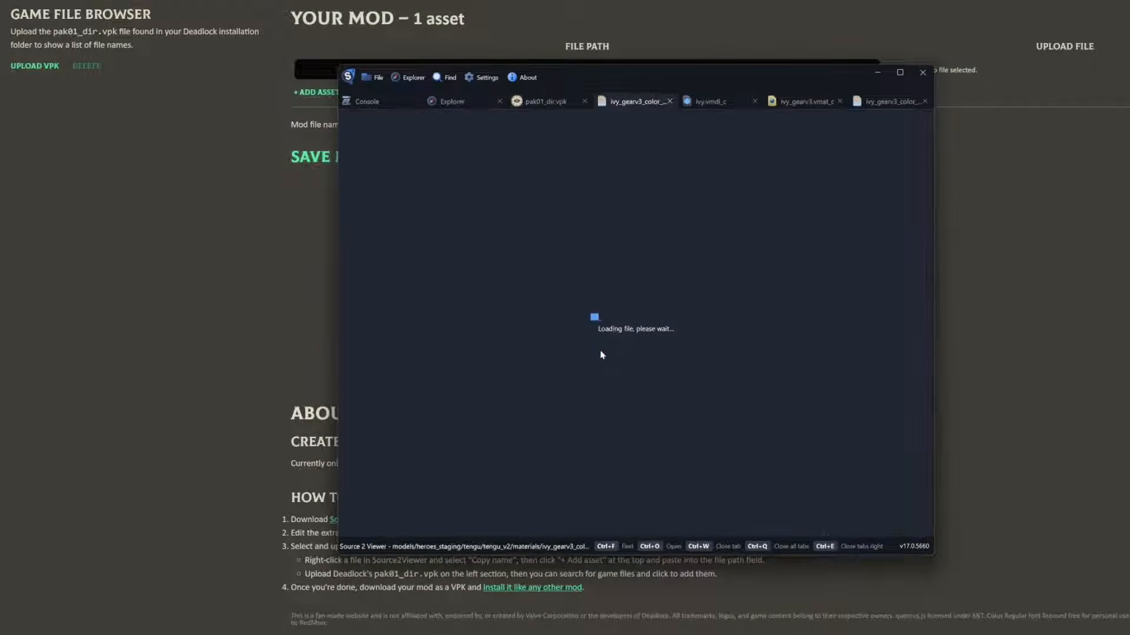
{"action": "left_click", "coordinate": [580, 103]}
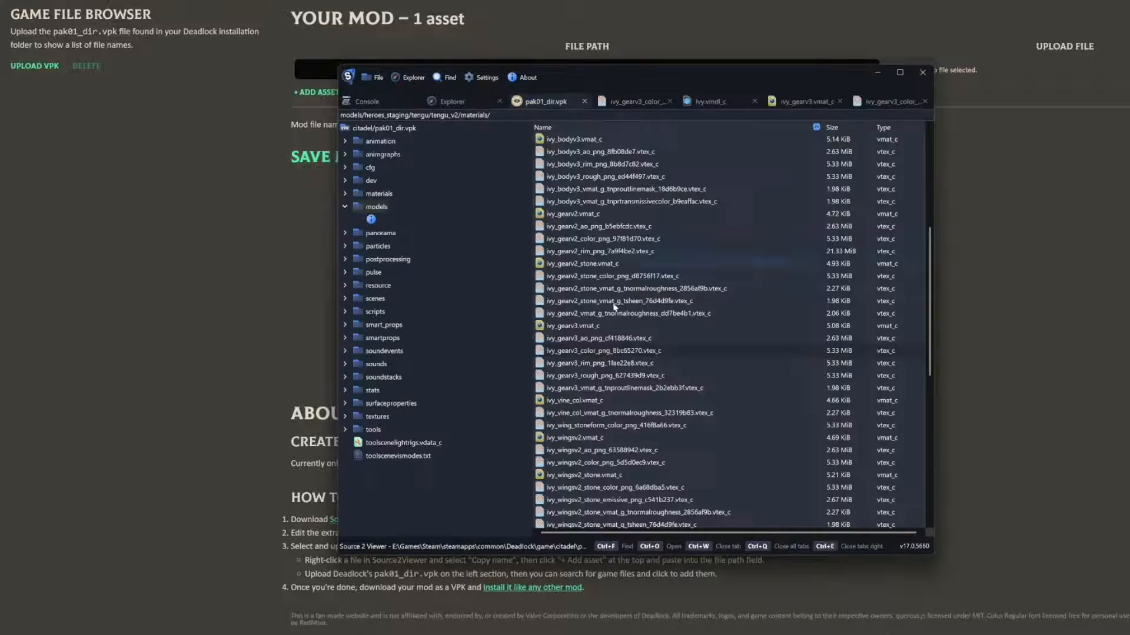
Decompile and export ivy_gearv3_color_png_8bc65270.vtex_c as a PNG into the Desktop's ivy_mod folder
{"action": "right_click", "coordinate": [602, 352]}
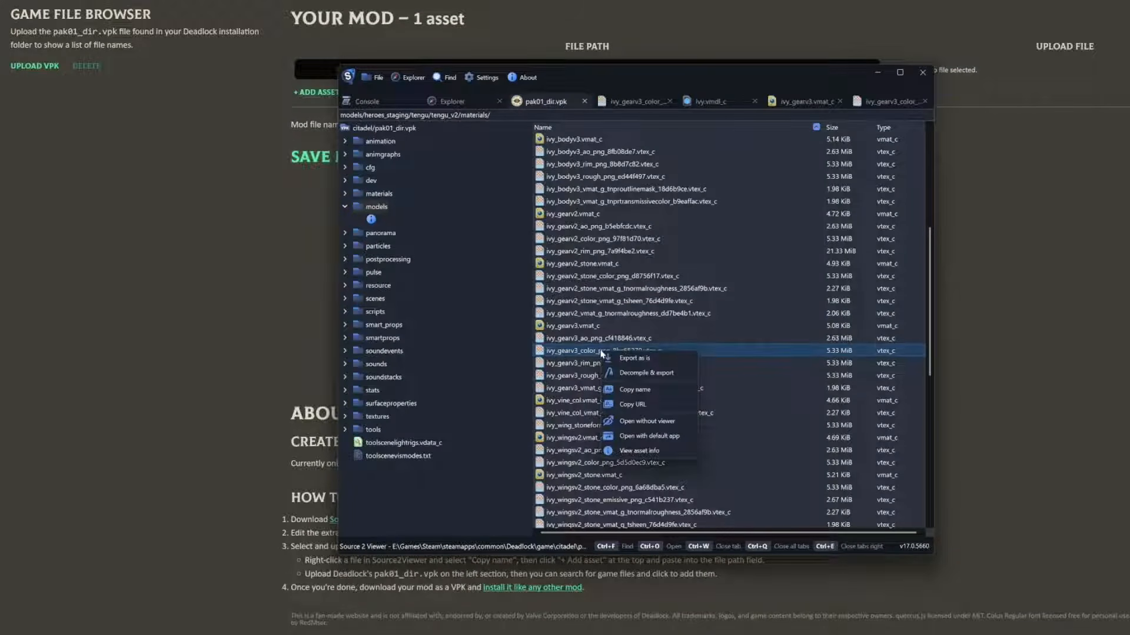
{"action": "left_click", "coordinate": [651, 374]}
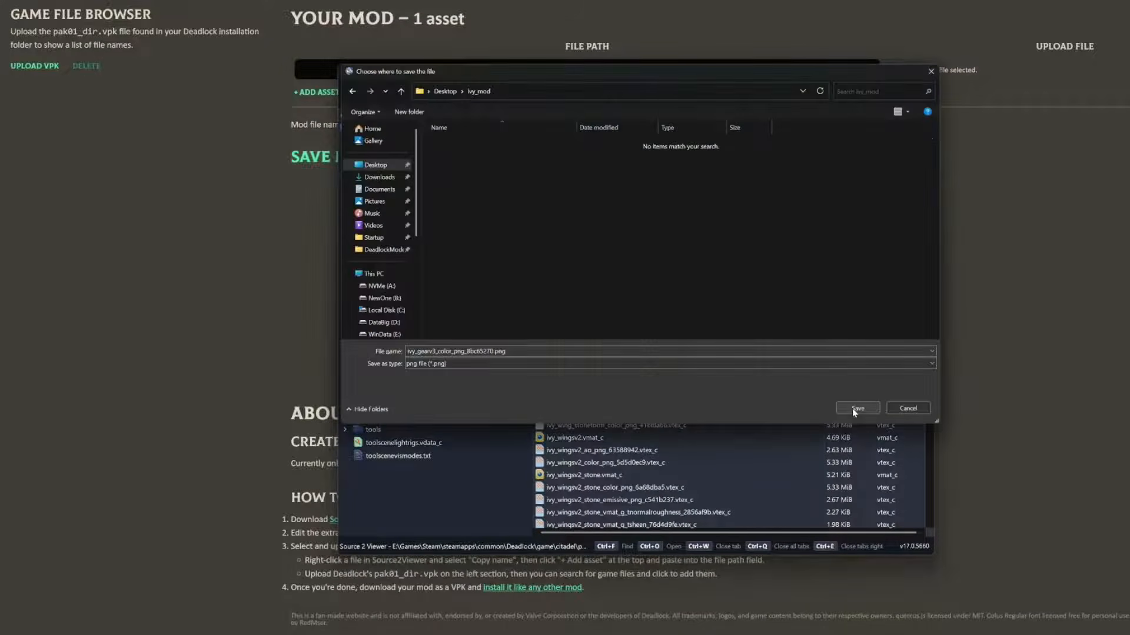
{"action": "left_click", "coordinate": [856, 408]}
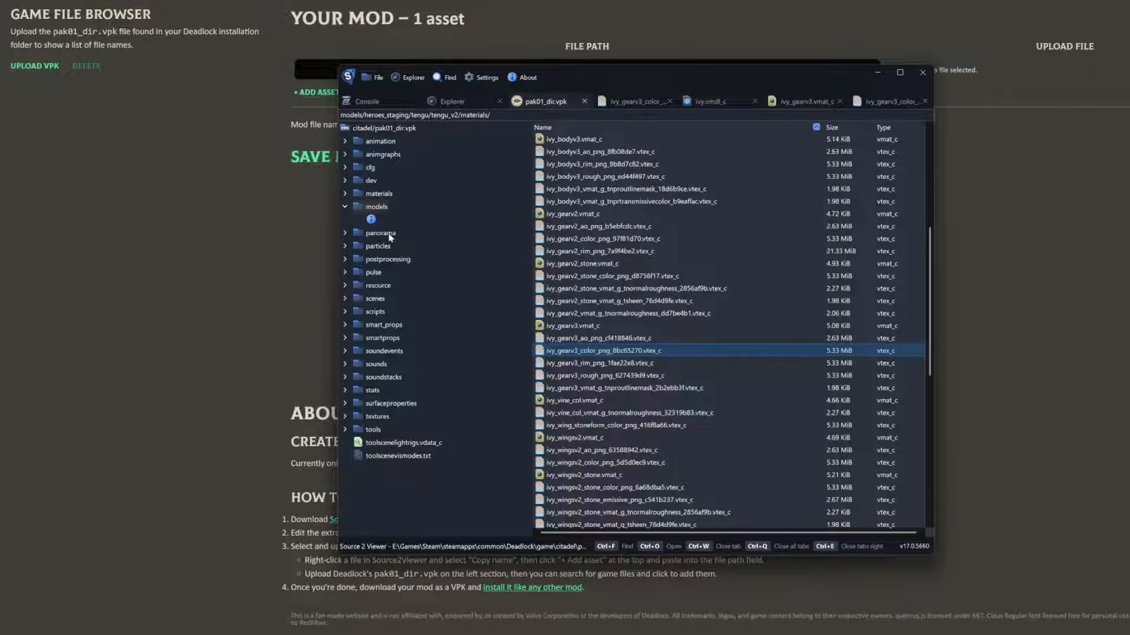
Browse the package to the panorama/images/heroes folder
{"action": "left_click", "coordinate": [389, 235]}
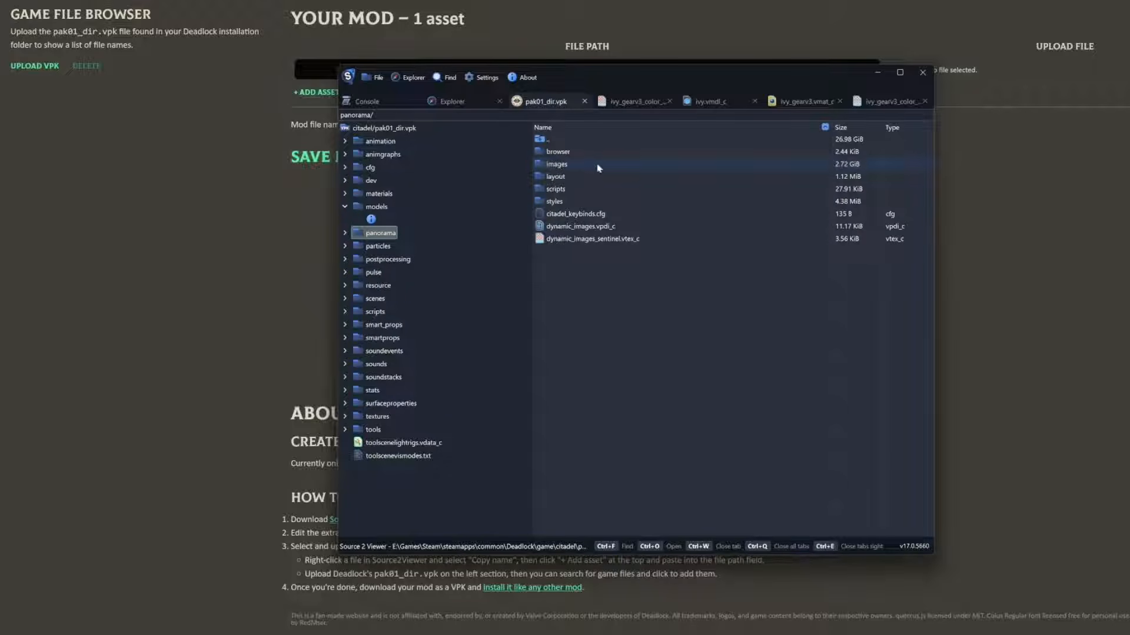
{"action": "double_click", "coordinate": [559, 165]}
{"action": "double_click", "coordinate": [568, 276]}
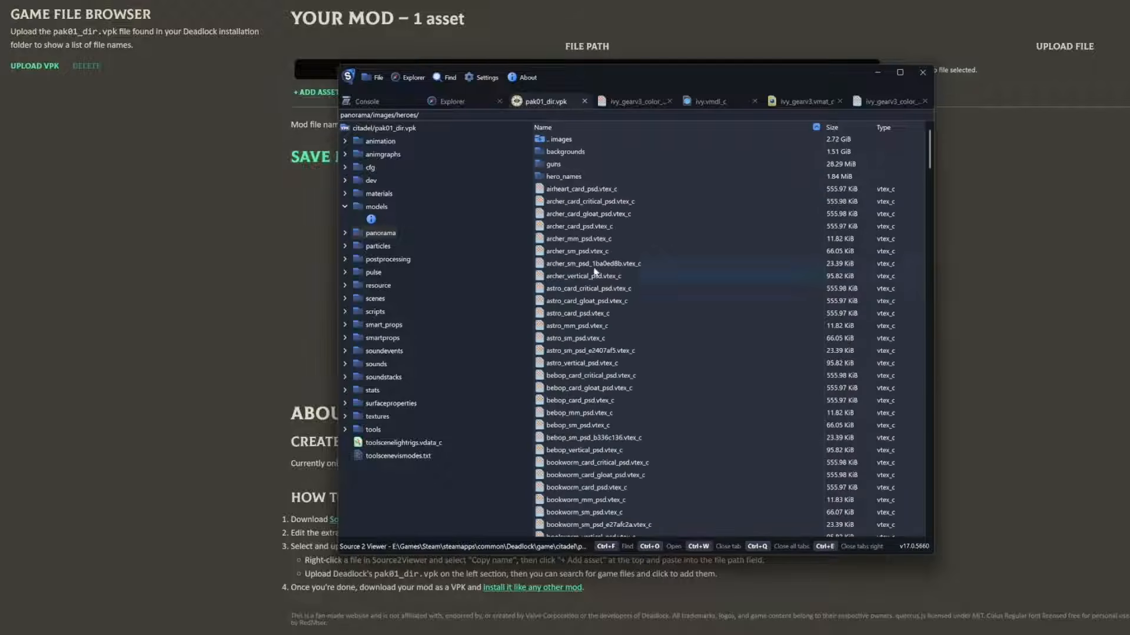
Decompile and export all the tengu hero images, from tengu_card_critical_psd to tengu_vertical_psd, into the Desktop's ivy_mod folder
{"action": "left_click_drag", "start_coordinate": [927, 152], "coordinate": [936, 449]}
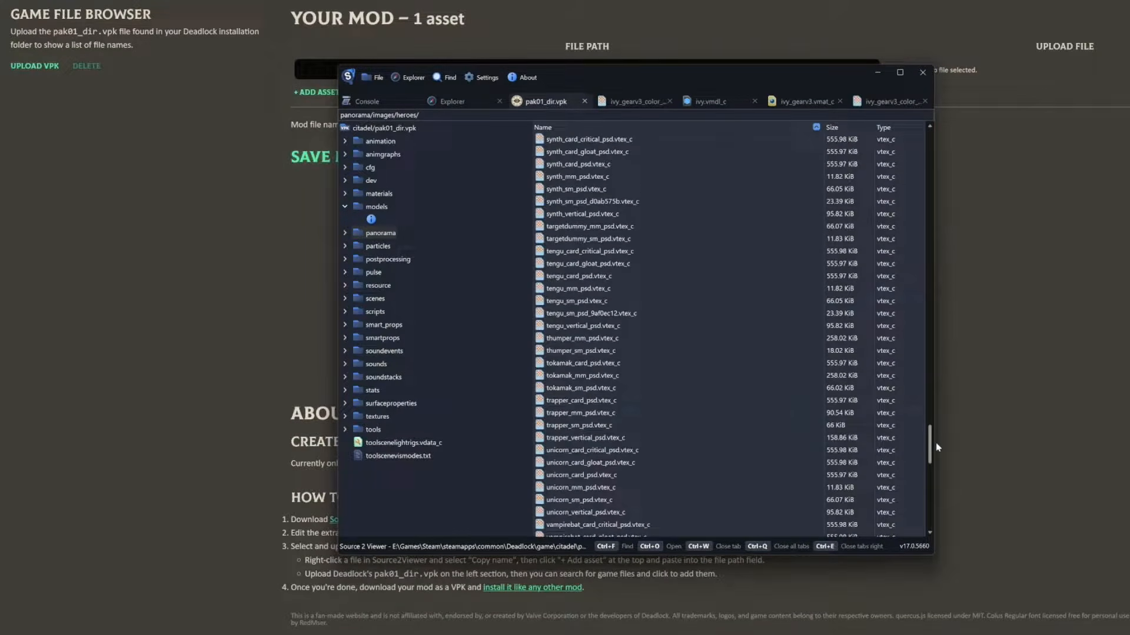
{"action": "left_click", "coordinate": [588, 251]}
{"action": "left_click", "coordinate": [587, 326], "text": "shift"}
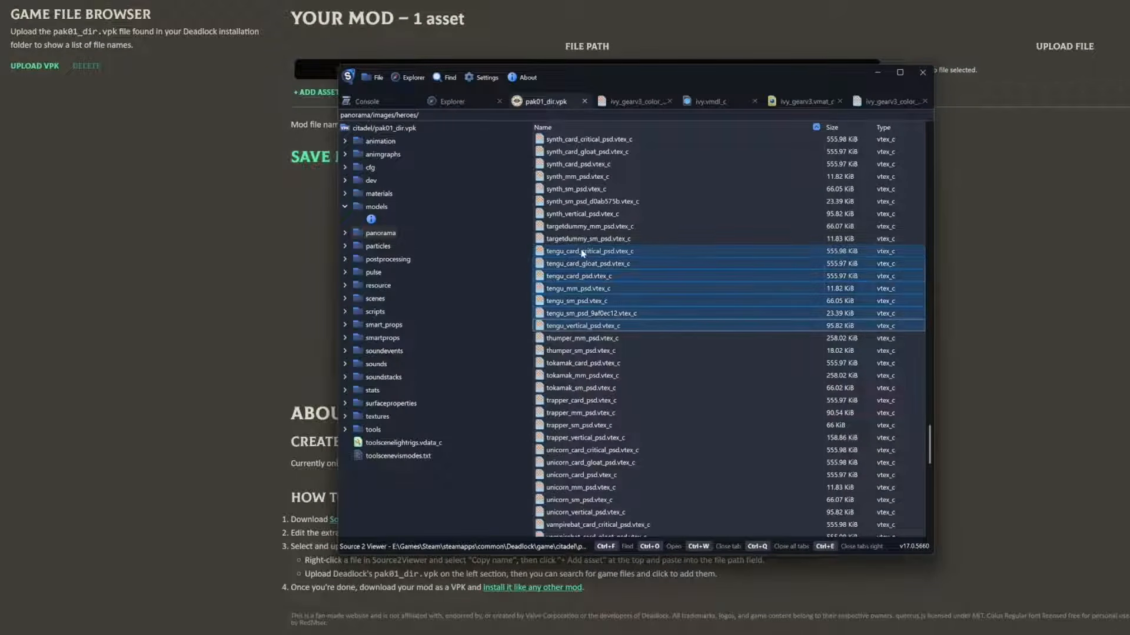
{"action": "right_click", "coordinate": [588, 254]}
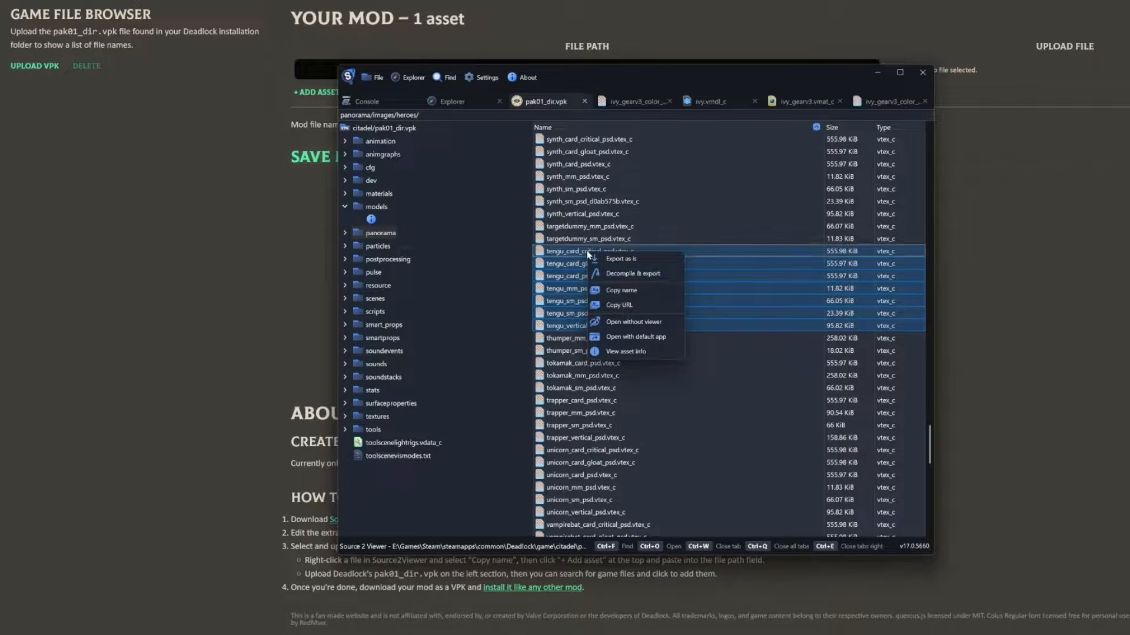
{"action": "left_click", "coordinate": [630, 277]}
{"action": "left_click", "coordinate": [725, 457]}
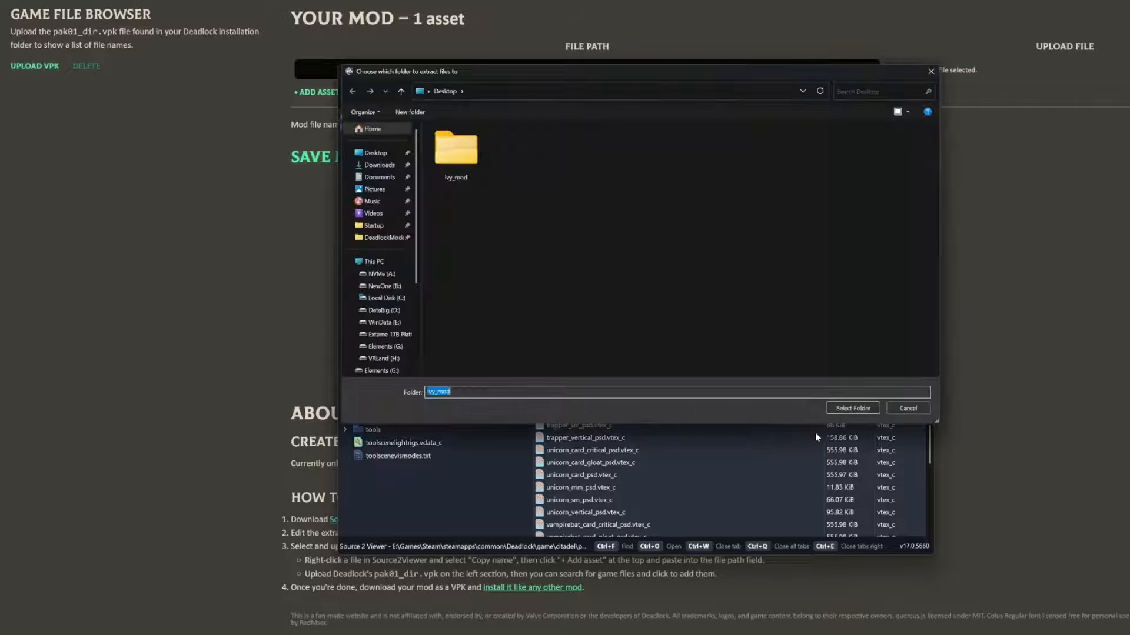
{"action": "double_click", "coordinate": [454, 154]}
{"action": "left_click", "coordinate": [853, 407]}
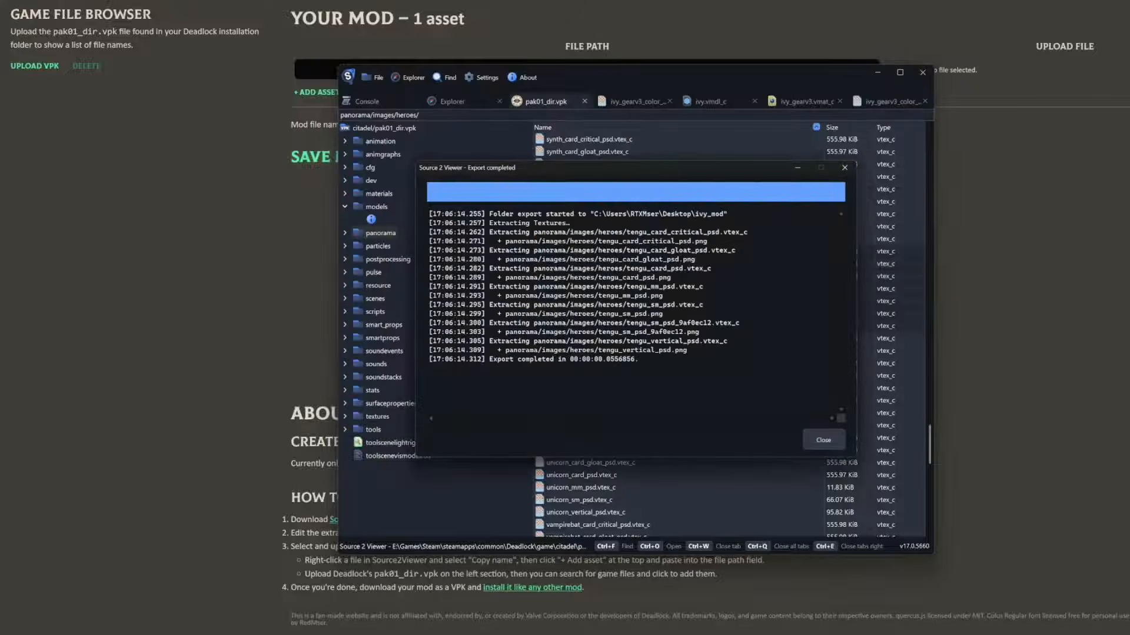
{"action": "left_click", "coordinate": [824, 442]}
Open the exported ivy_gearv3_color_png_8bc65270.png from the ivy_mod folder in File Explorer
{"action": "left_click", "coordinate": [521, 350]}
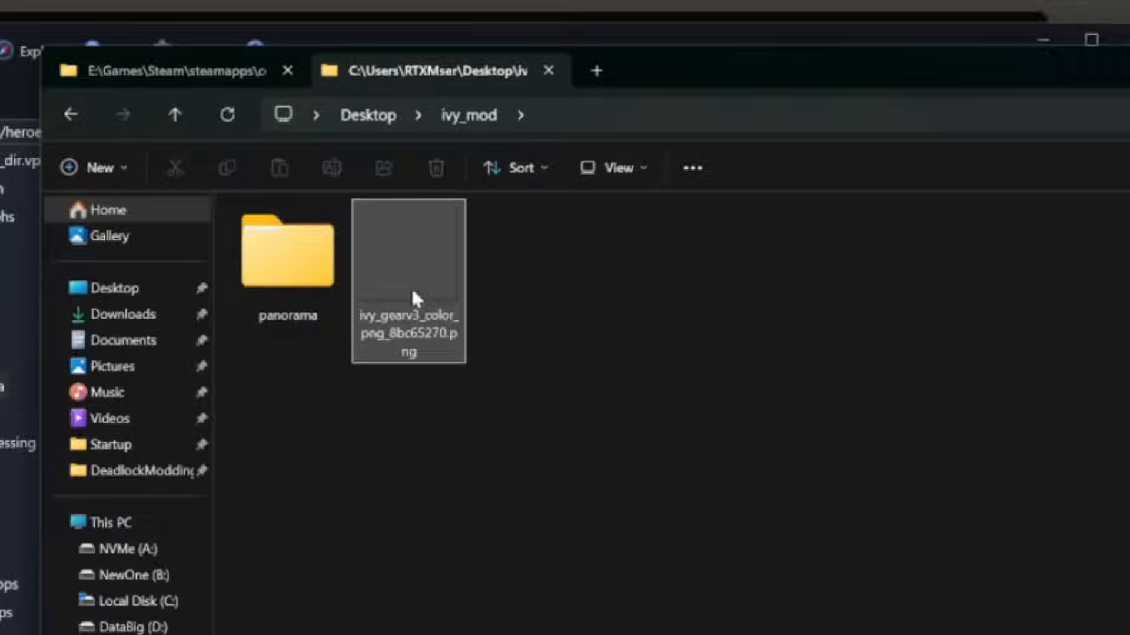
{"action": "double_click", "coordinate": [411, 286]}
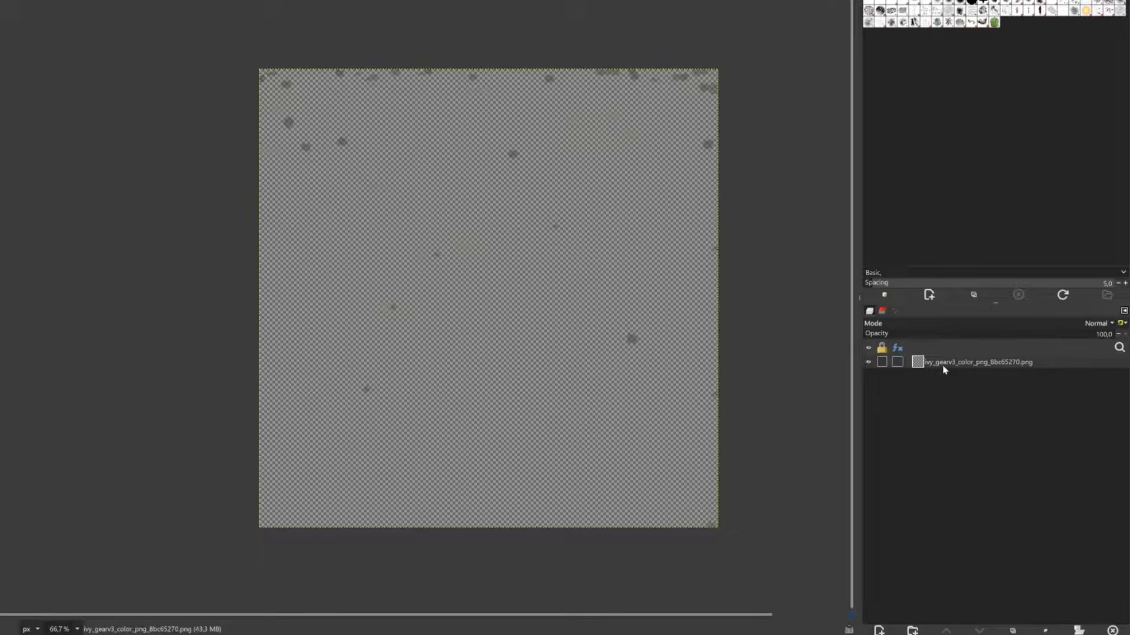
Add a layer mask to the ivy_gearv3_color_png_8bc65270.png layer in GIMP
{"action": "right_click", "coordinate": [943, 366]}
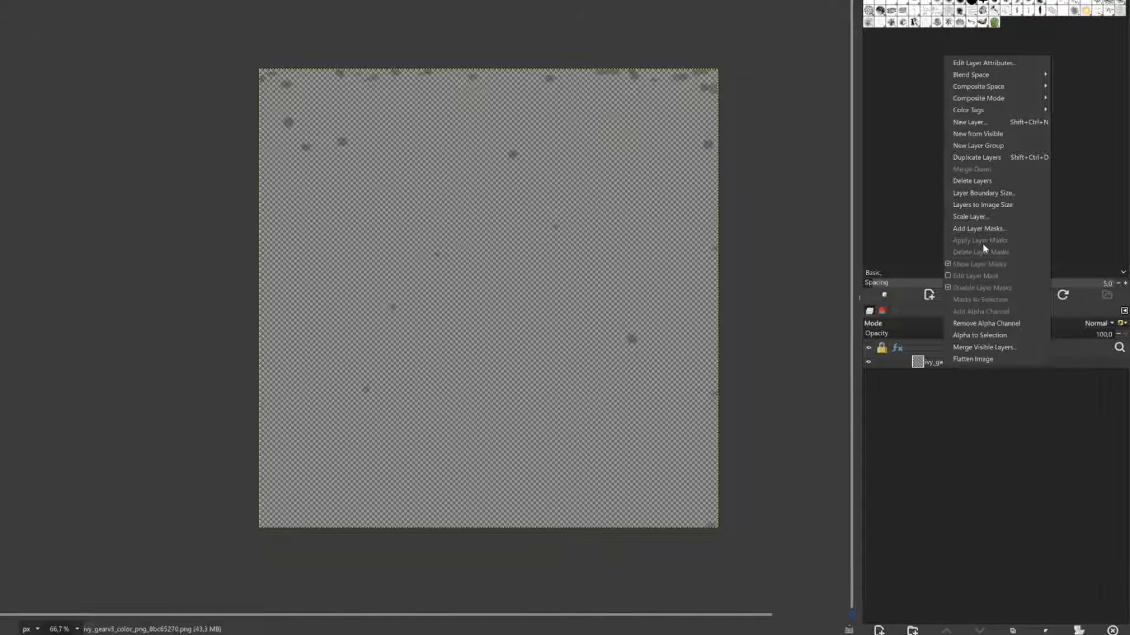
{"action": "left_click", "coordinate": [968, 233]}
{"action": "left_click", "coordinate": [491, 298]}
{"action": "left_click", "coordinate": [496, 385]}
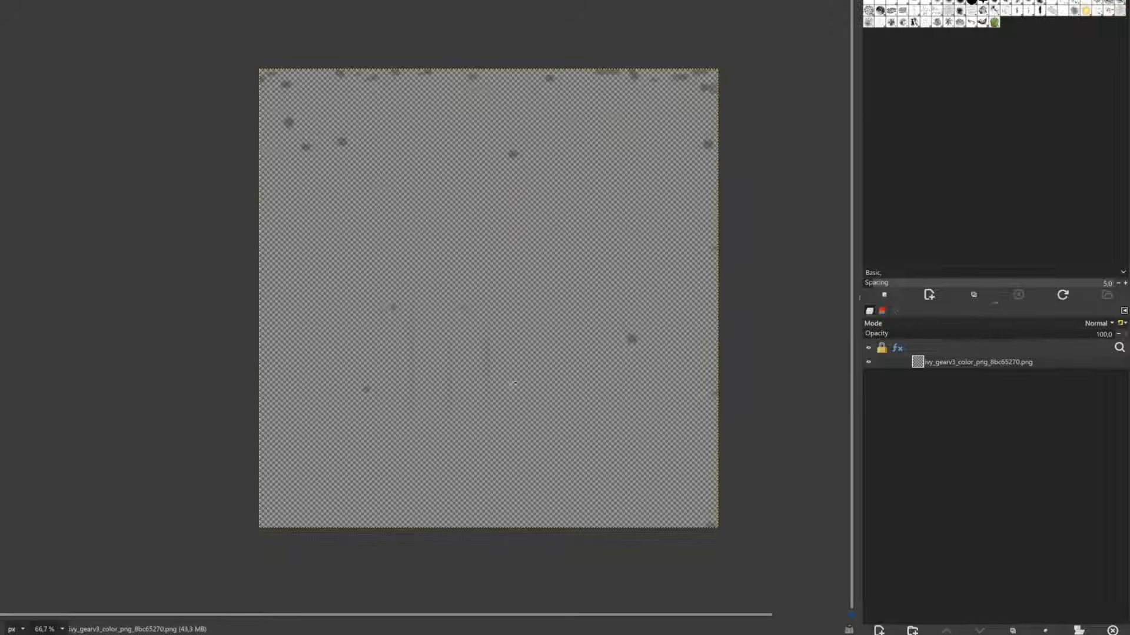
Disable the gear texture's layer mask and make the layer's colour content active for editing
{"action": "right_click", "coordinate": [930, 365]}
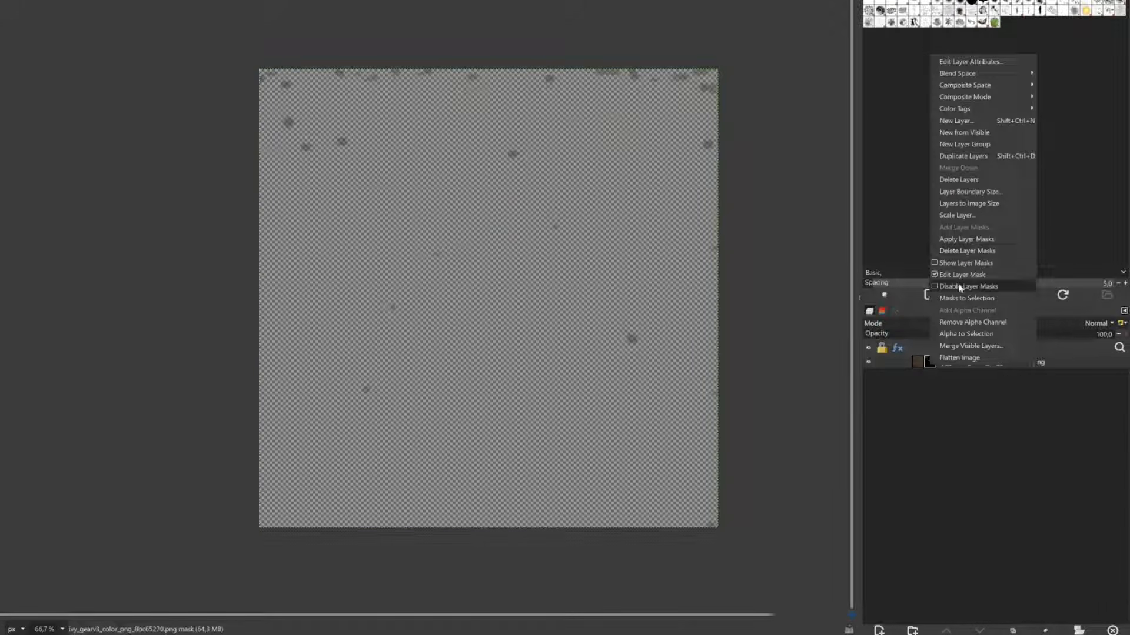
{"action": "left_click", "coordinate": [967, 286]}
{"action": "left_click", "coordinate": [918, 363]}
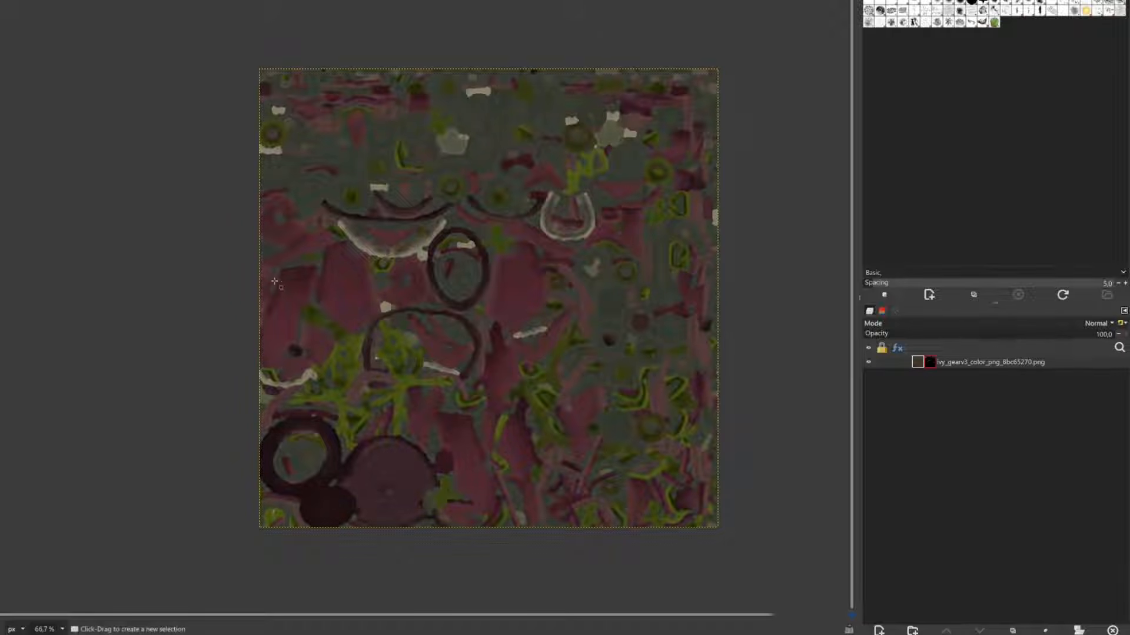
Re-enable the layer mask on the recoloured gear texture and export the image
{"action": "scroll", "coordinate": [278, 277], "scroll_direction": "up", "scroll_amount": 3, "text": "ctrl"}
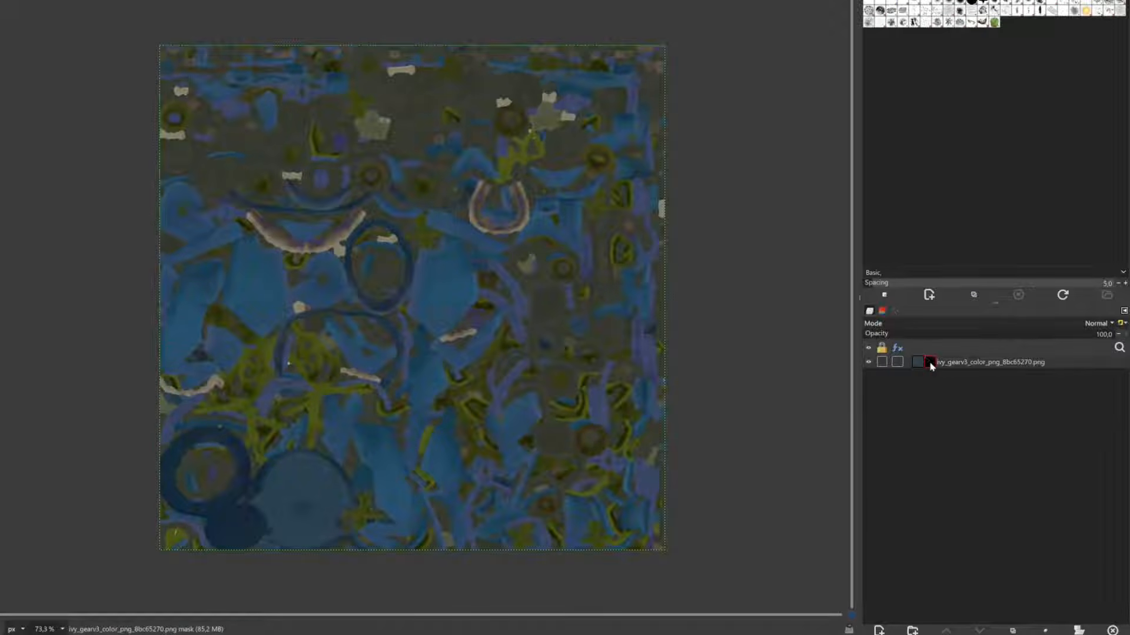
{"action": "right_click", "coordinate": [931, 364]}
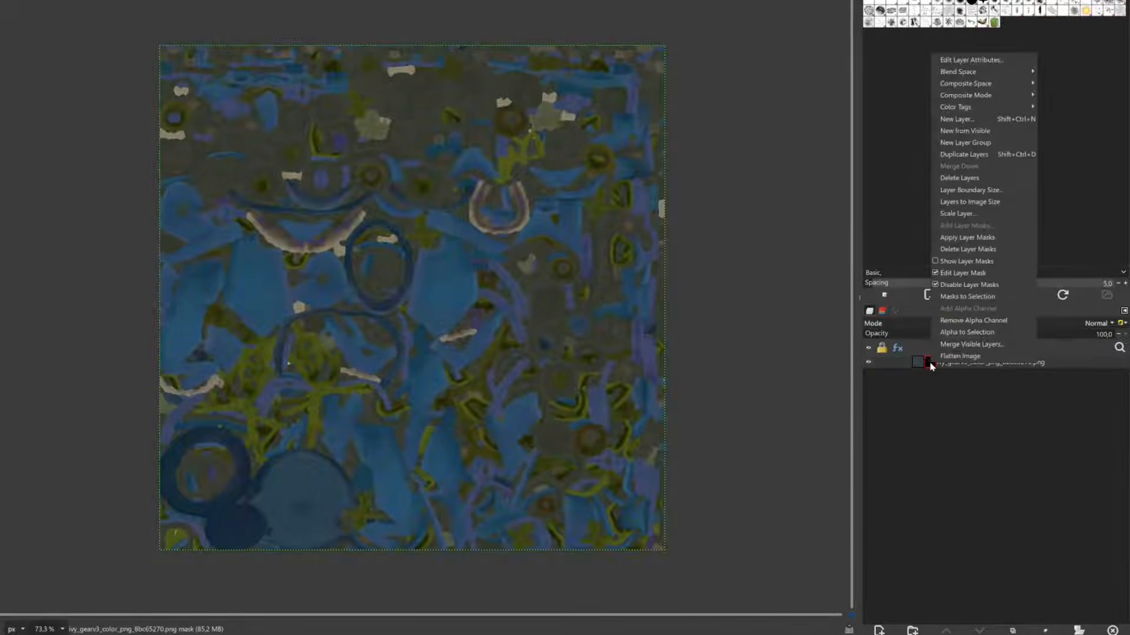
{"action": "left_click", "coordinate": [954, 286]}
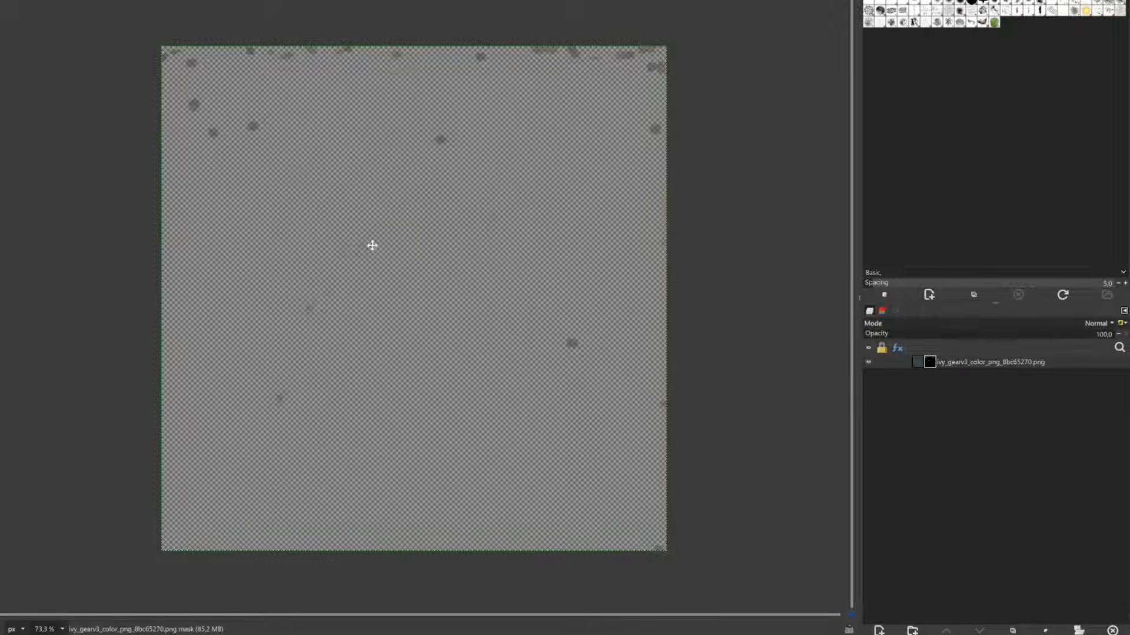
{"action": "key", "text": "ctrl+e"}
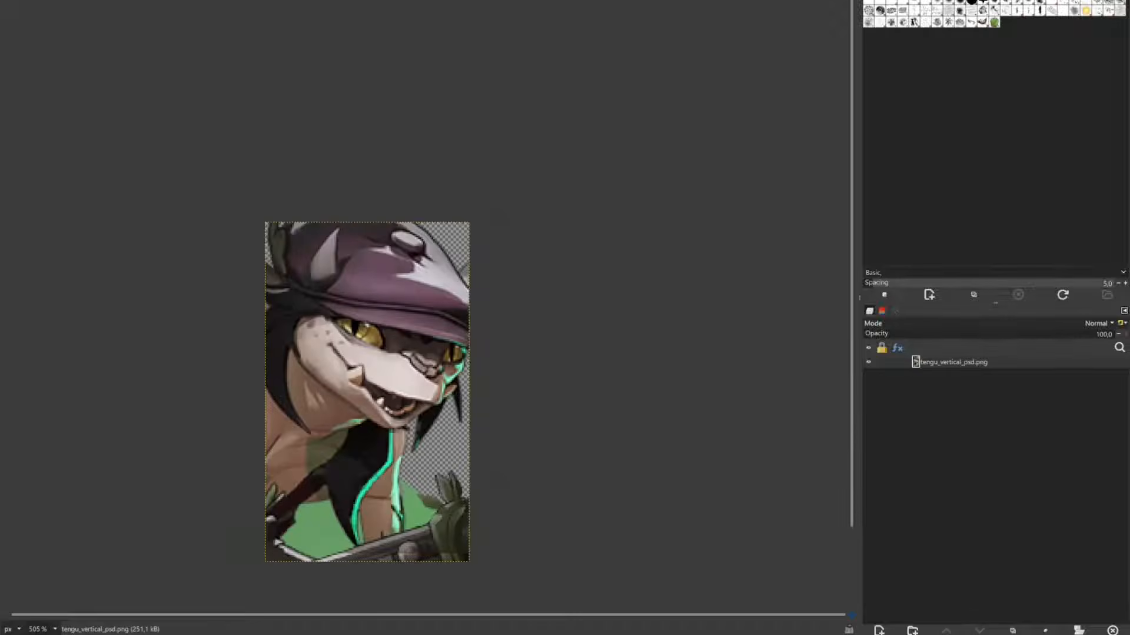
Apply the latest saved Hue-Saturation settings to tengu_vertical_psd.png, with red at hue -142.8, lightness 6.7 and saturation -45.8
{"action": "left_click", "coordinate": [23, 205]}
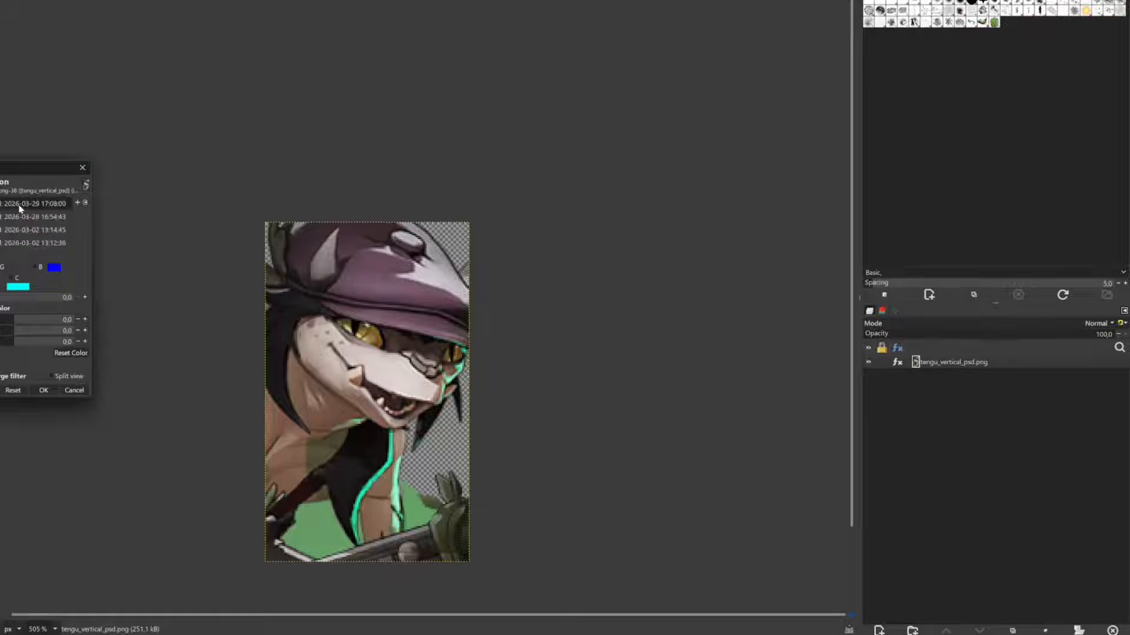
{"action": "left_click", "coordinate": [16, 257]}
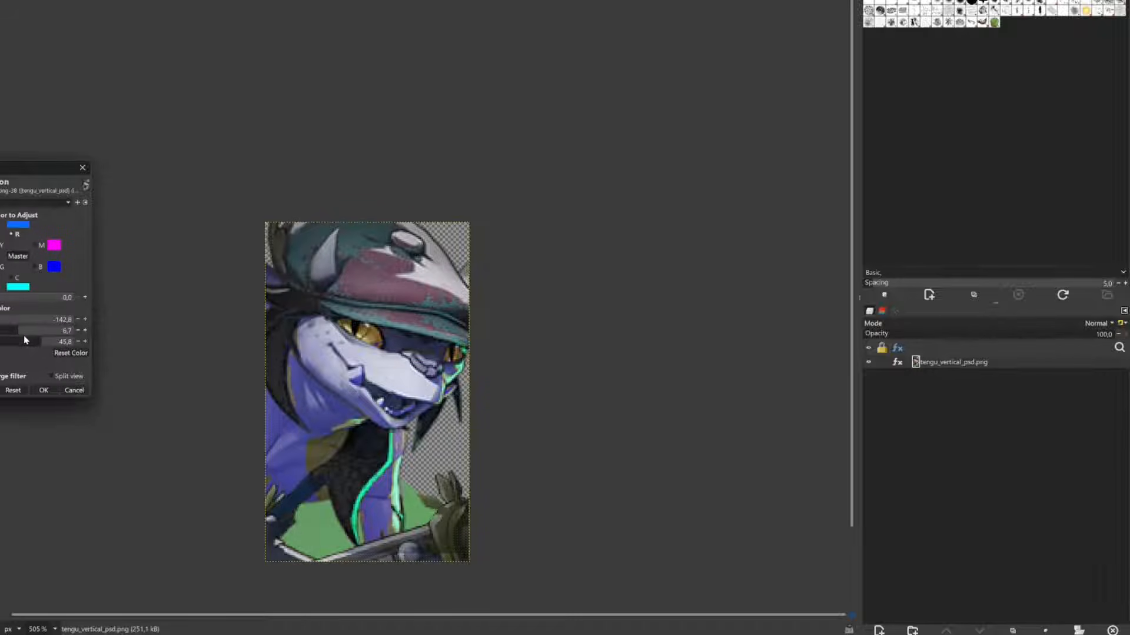
{"action": "left_click", "coordinate": [44, 390]}
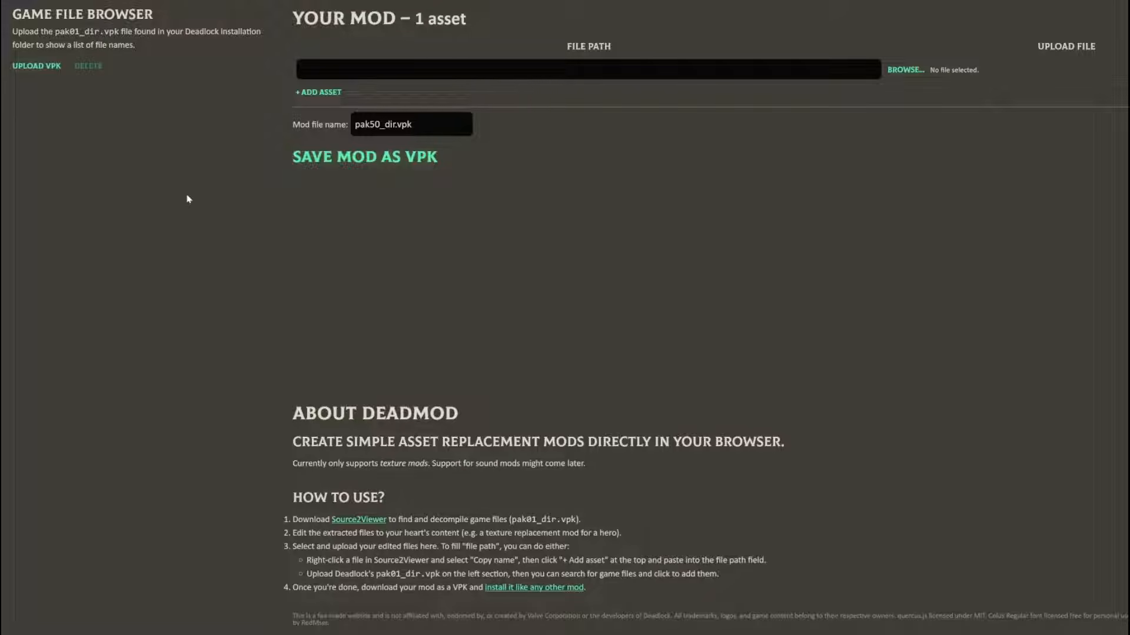
Switch to DeadMod and load pak01_dir.vpk from Deadlock's game/citadel folder into the game file browser
{"action": "left_click", "coordinate": [311, 69]}
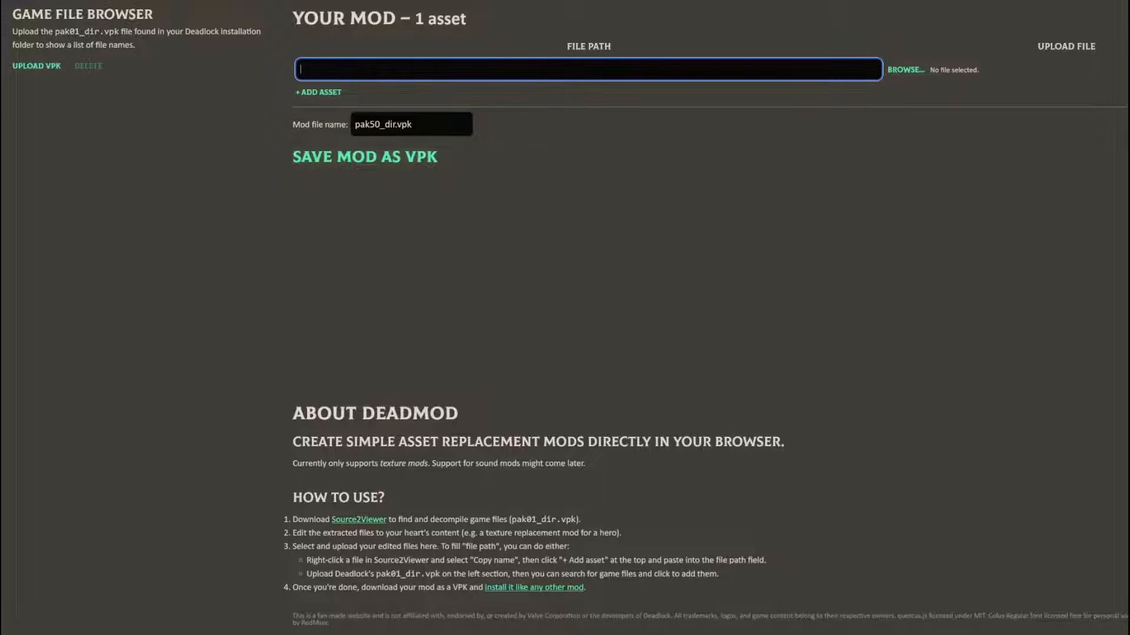
{"action": "left_click", "coordinate": [187, 98]}
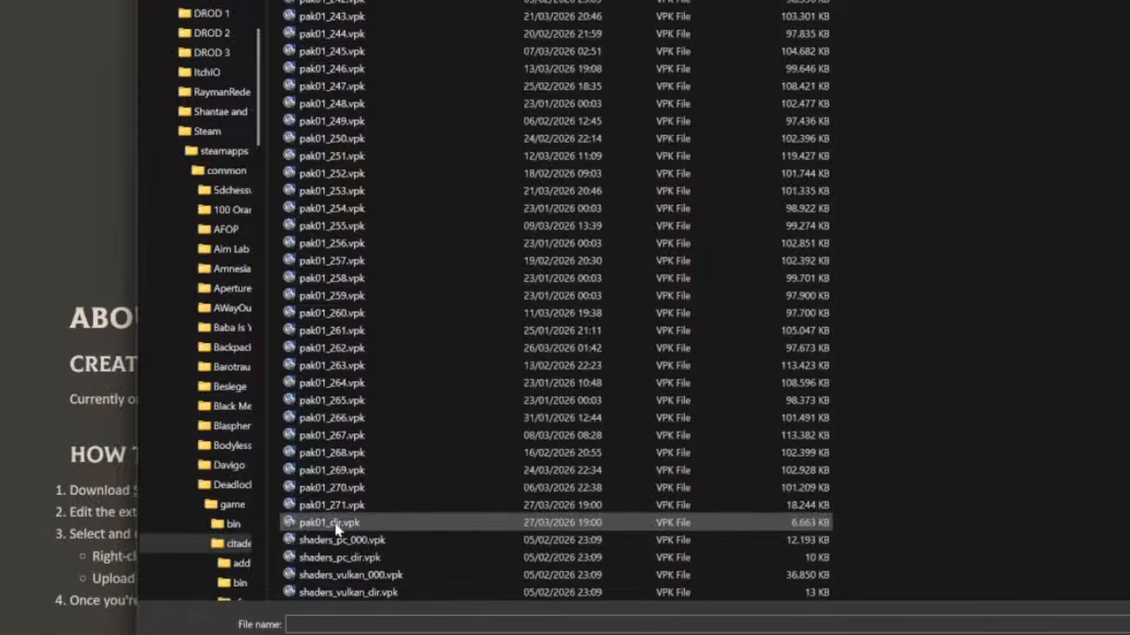
{"action": "left_click", "coordinate": [326, 523]}
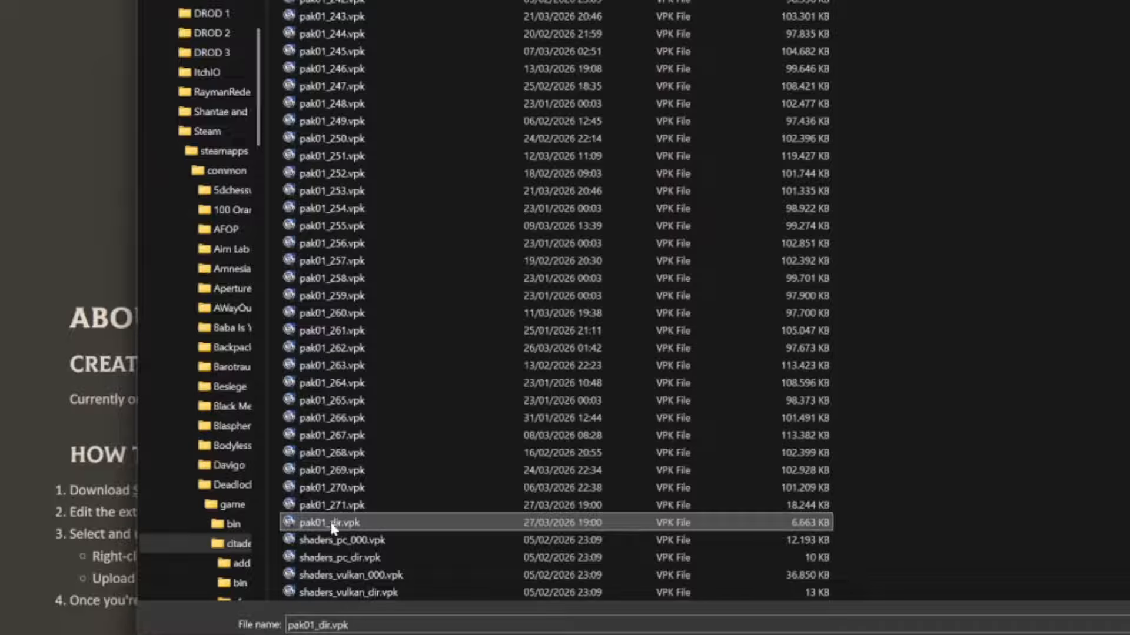
{"action": "double_click", "coordinate": [344, 525]}
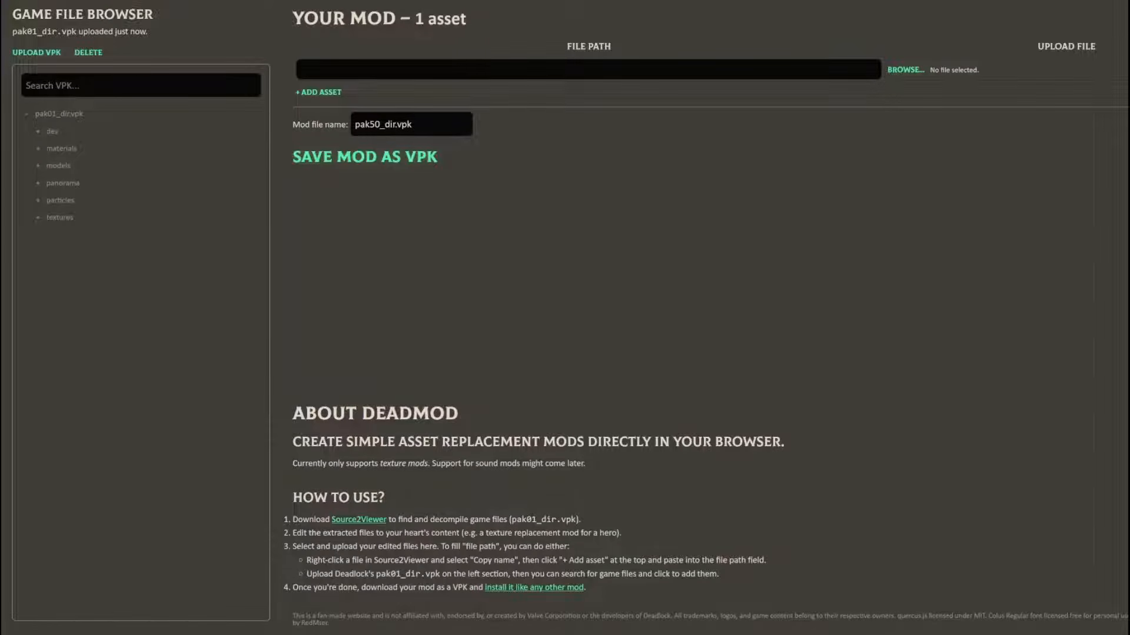
Search the VPK for "gear" and set ivy_gearv3_color_png_8bc65270.vtex_c as the first asset's file path
{"action": "left_click", "coordinate": [141, 85]}
{"action": "type", "text": "gear"}
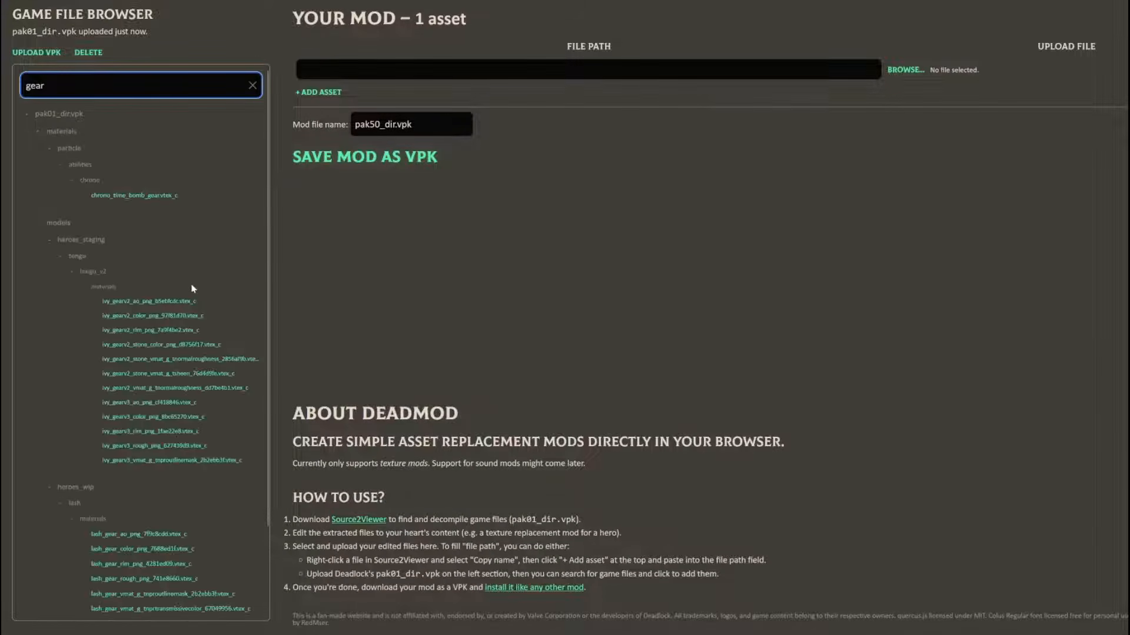
{"action": "left_click", "coordinate": [141, 418]}
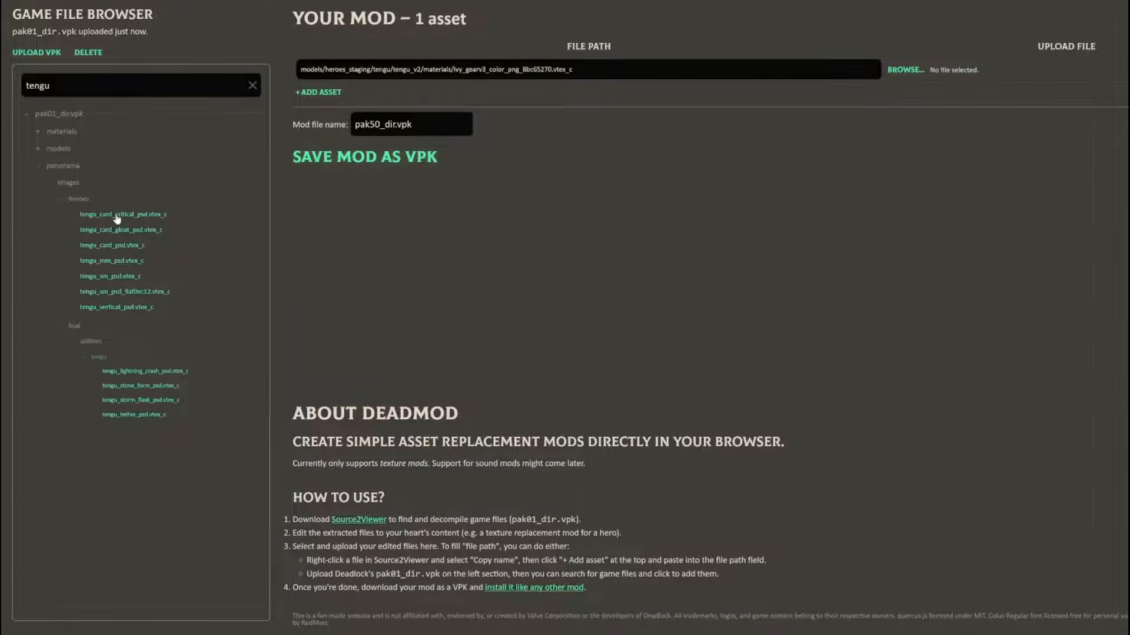
Add the seven tengu hero images from panorama/images/heroes, tengu_card_critical_psd through tengu_vertical_psd, as mod assets
{"action": "left_click", "coordinate": [123, 215]}
{"action": "left_click", "coordinate": [115, 229]}
{"action": "left_click", "coordinate": [112, 245]}
{"action": "left_click", "coordinate": [107, 260]}
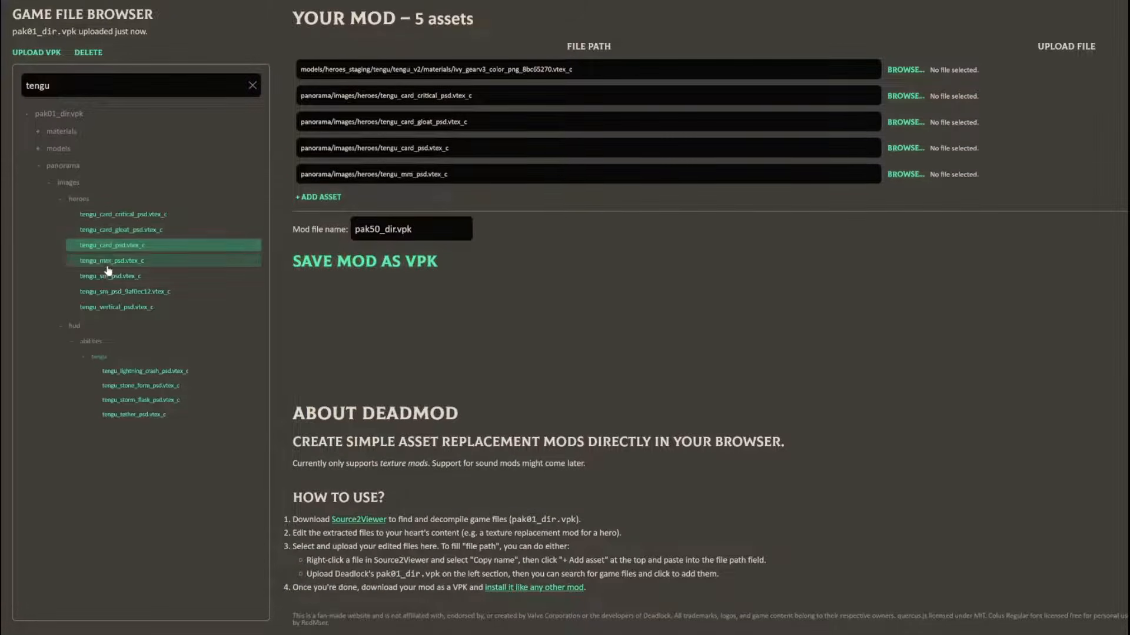
{"action": "left_click", "coordinate": [110, 276]}
{"action": "left_click", "coordinate": [118, 291]}
{"action": "left_click", "coordinate": [115, 306]}
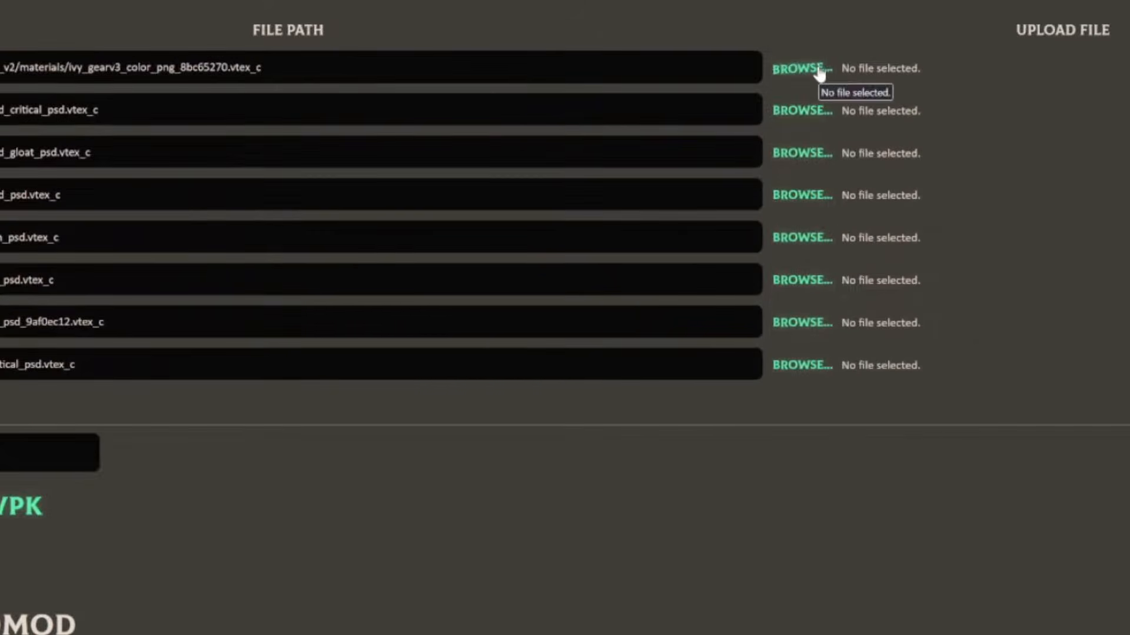
Attach ivy_gearv3_color_png_8bc65270.png from the Desktop's ivy_mod folder to the matching gear texture asset
{"action": "left_click", "coordinate": [820, 74]}
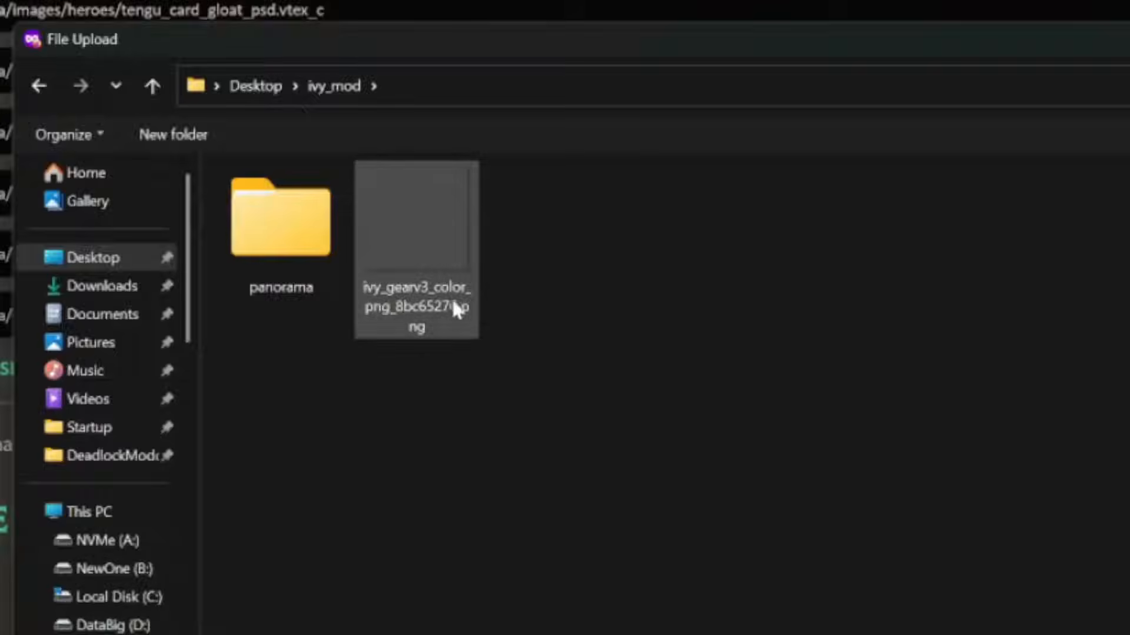
{"action": "left_click", "coordinate": [437, 320]}
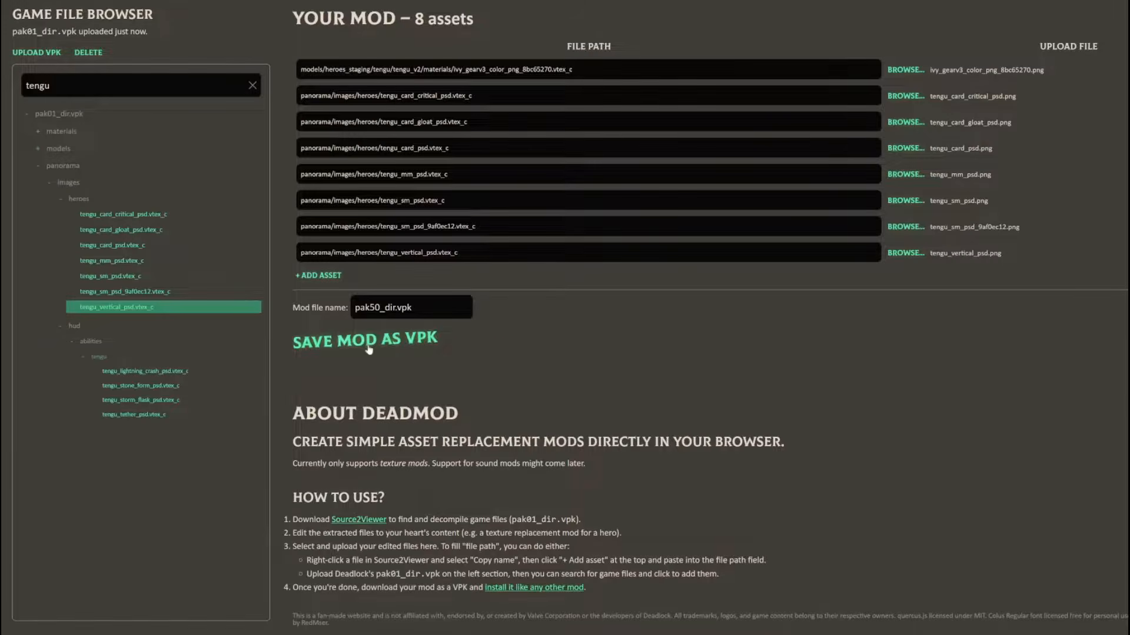
Save the mod as pak50_dir.vpk, choosing the addons folder inside Deadlock's game/citadel folder
{"action": "left_click", "coordinate": [363, 347]}
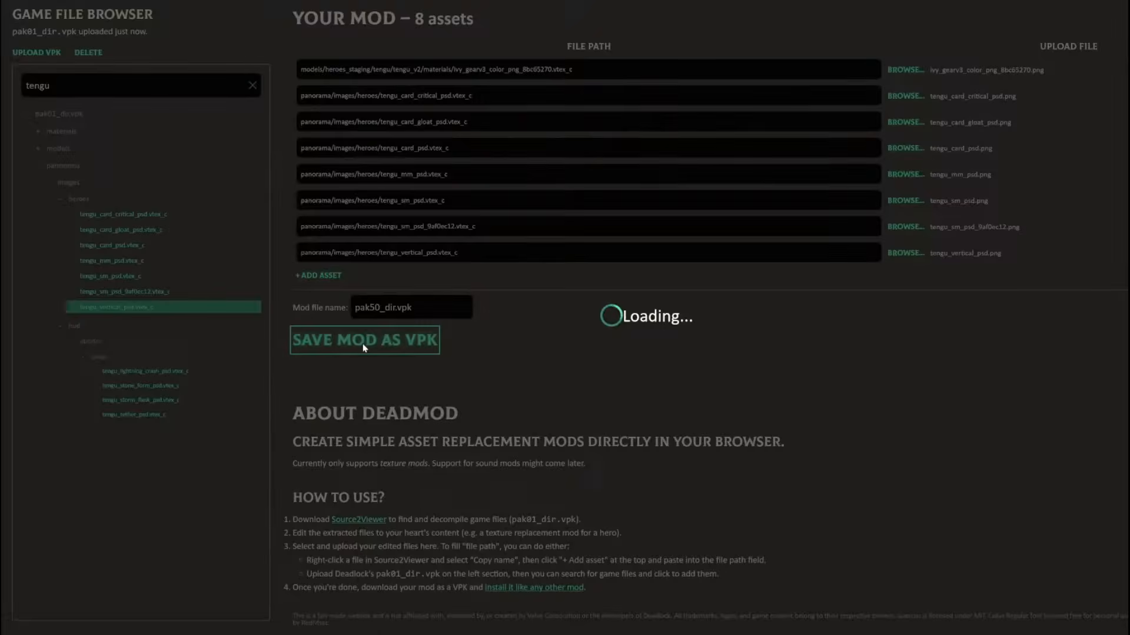
{"action": "left_click", "coordinate": [284, 210]}
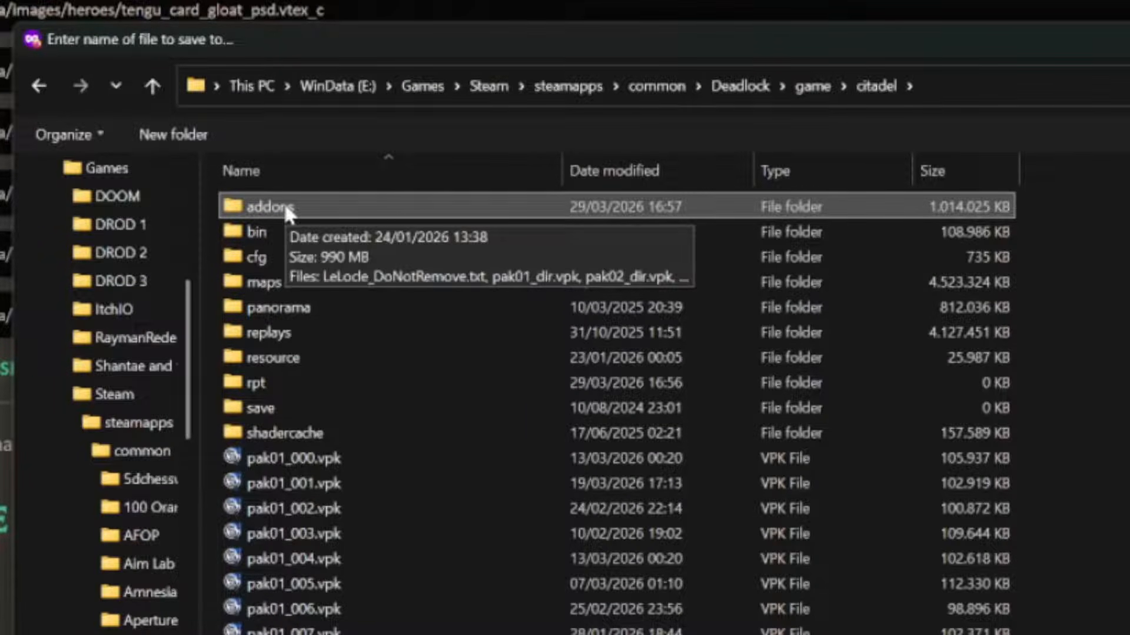
{"action": "double_click", "coordinate": [283, 210]}
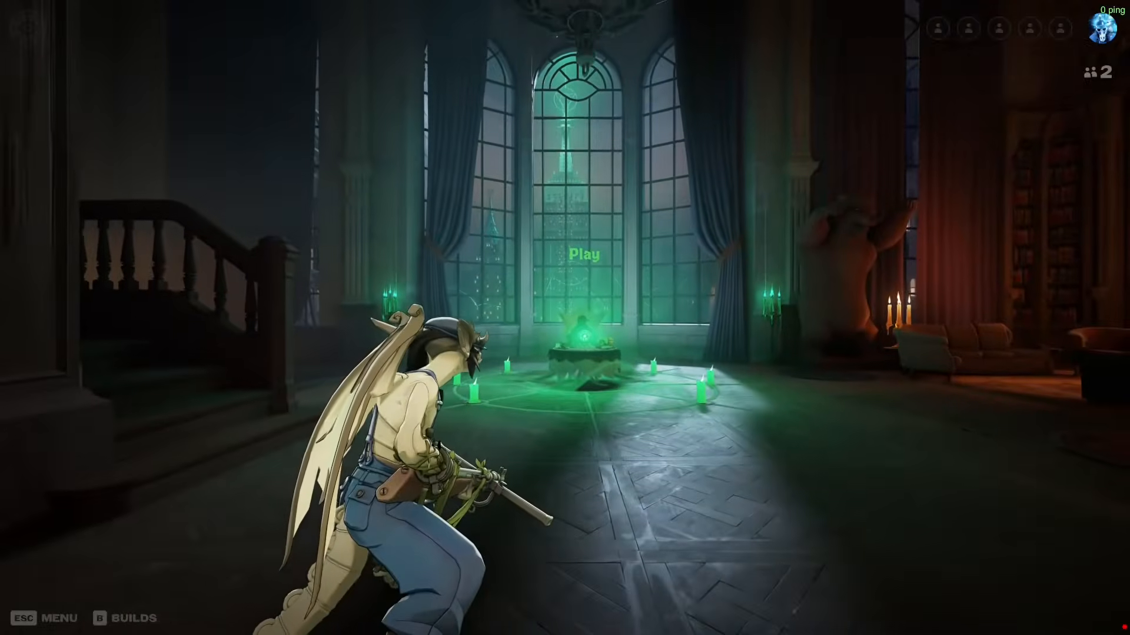
Switch to Deadlock and inspect the modded Ivy while walking around the hideout and on the hero selection screen
{"action": "key", "text": "w"}
{"action": "key", "text": "w"}
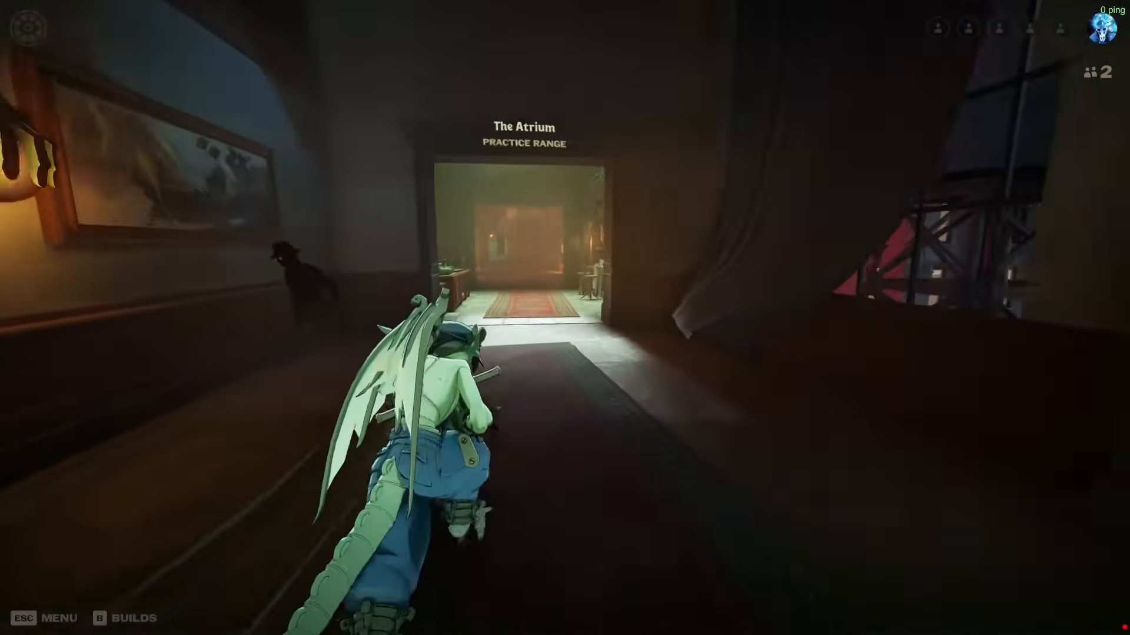
{"action": "key", "text": "w"}
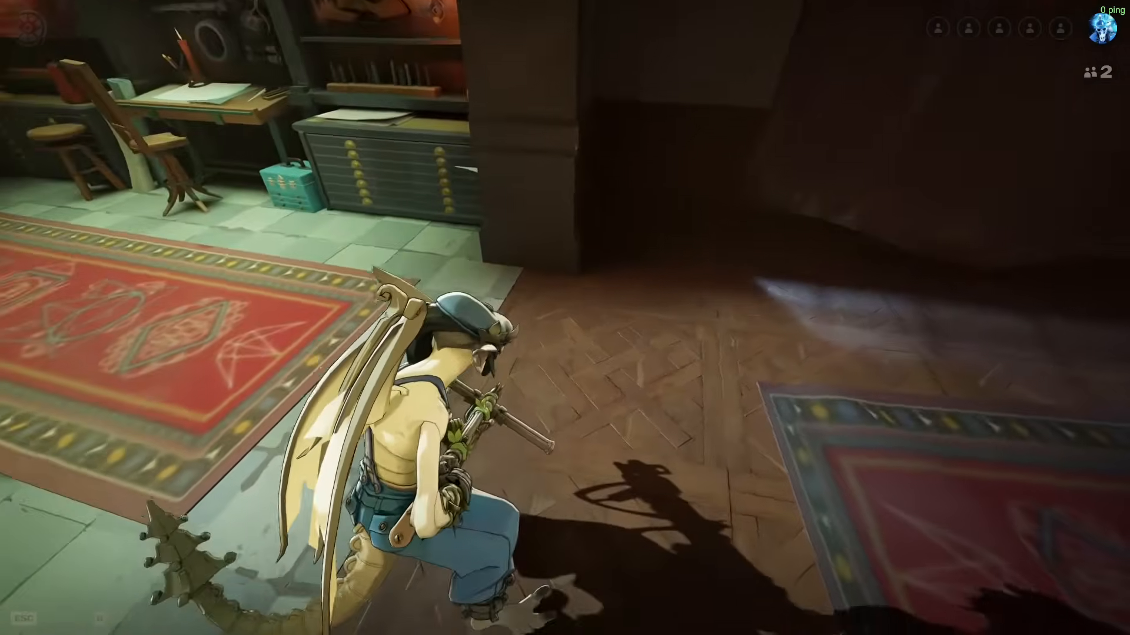
{"action": "key", "text": "b"}
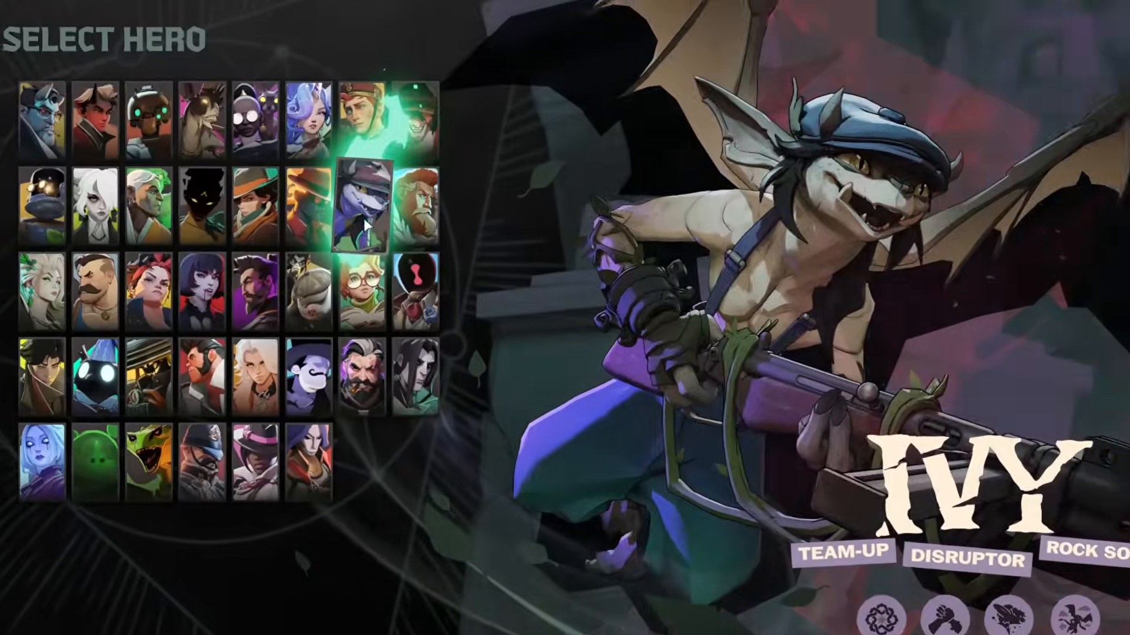